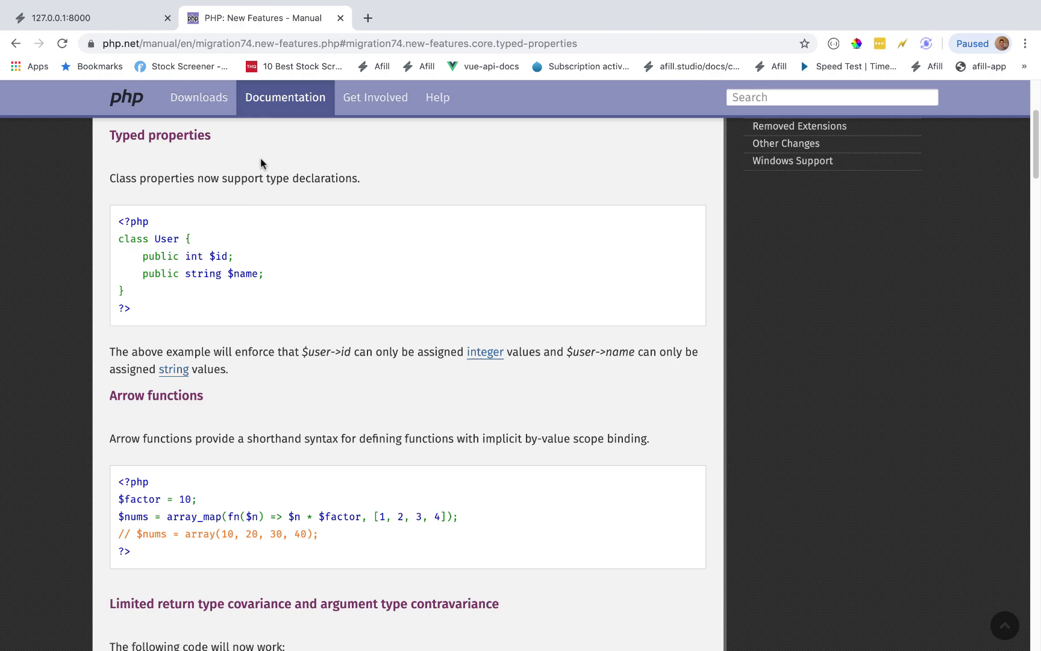
scroll(261, 157, "up", 4)
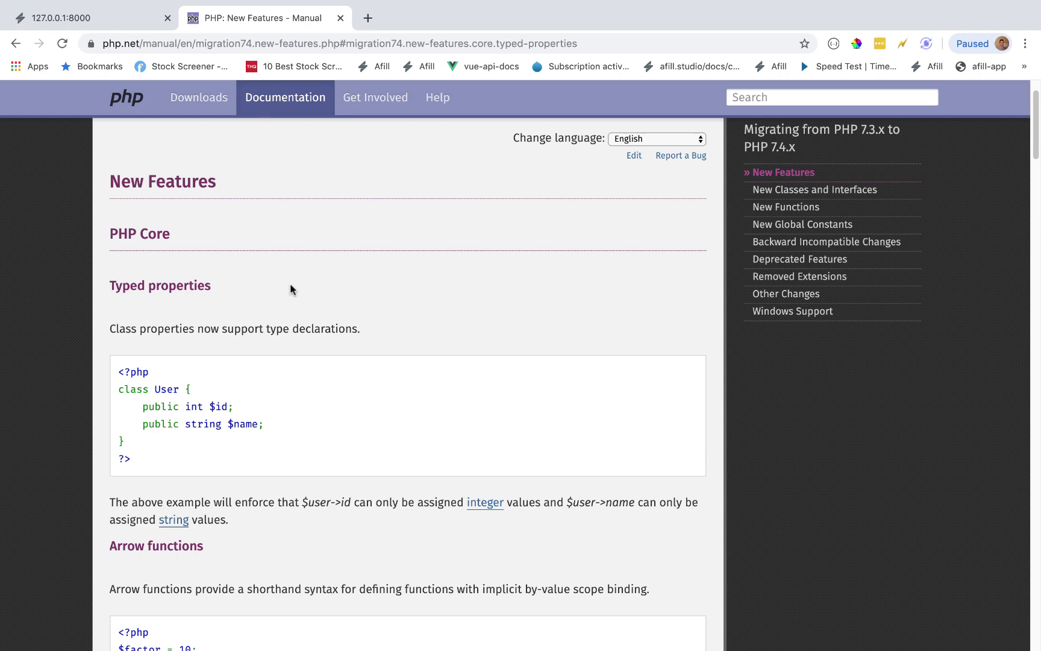
scroll(289, 282, "down", 1)
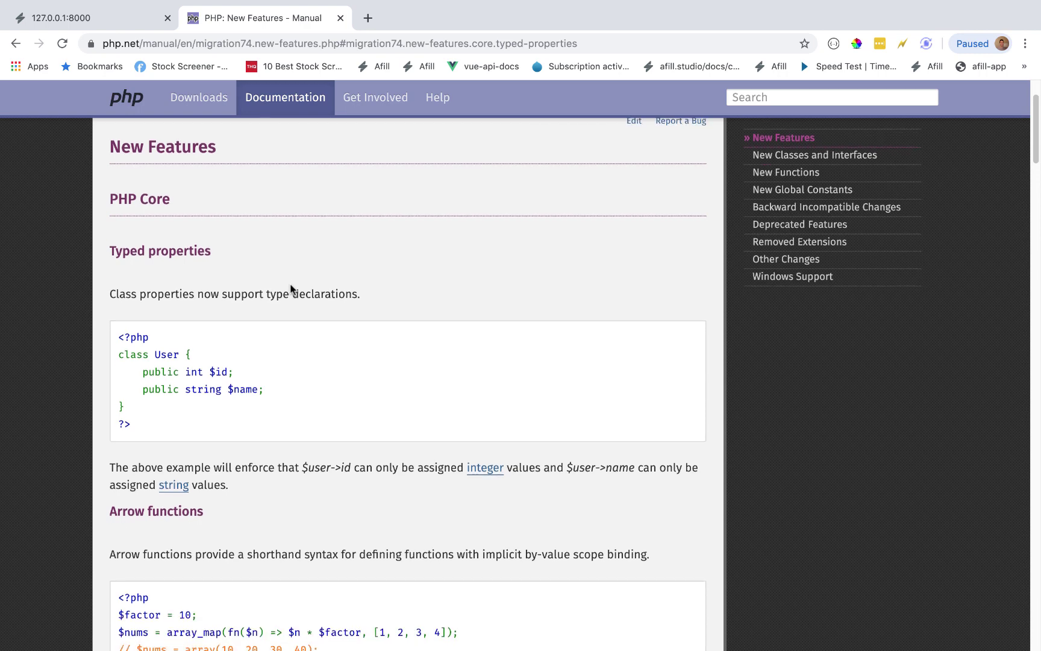
scroll(291, 288, "down", 1)
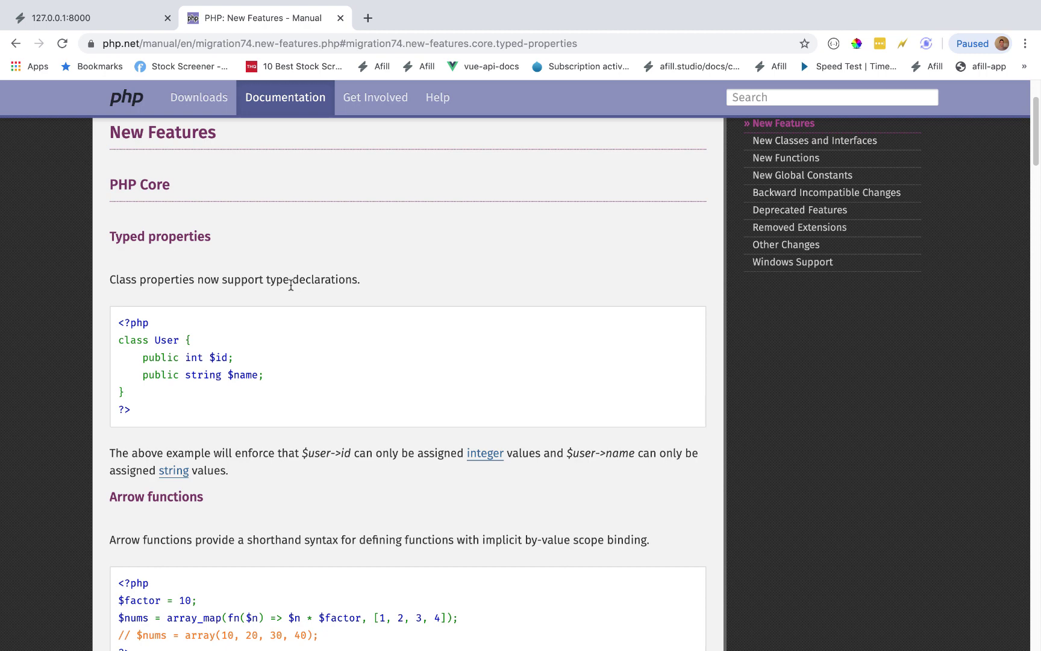
scroll(292, 284, "down", 1)
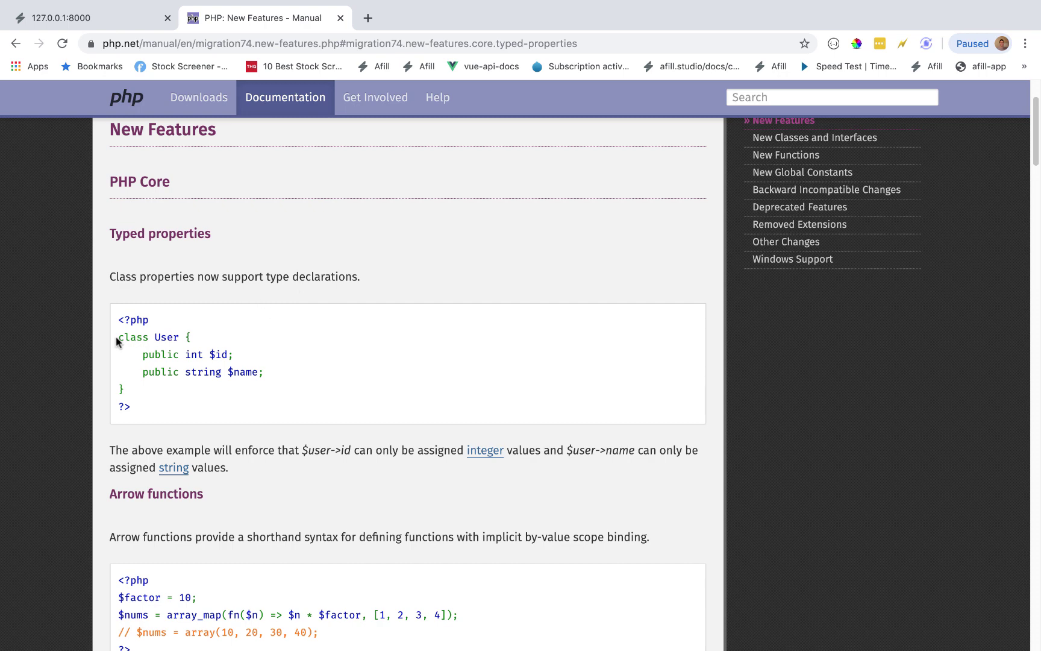
Highlight the Typed properties heading and the User example's int $id in the PHP 7.4 docs.
left_click_drag(117, 335, 171, 385)
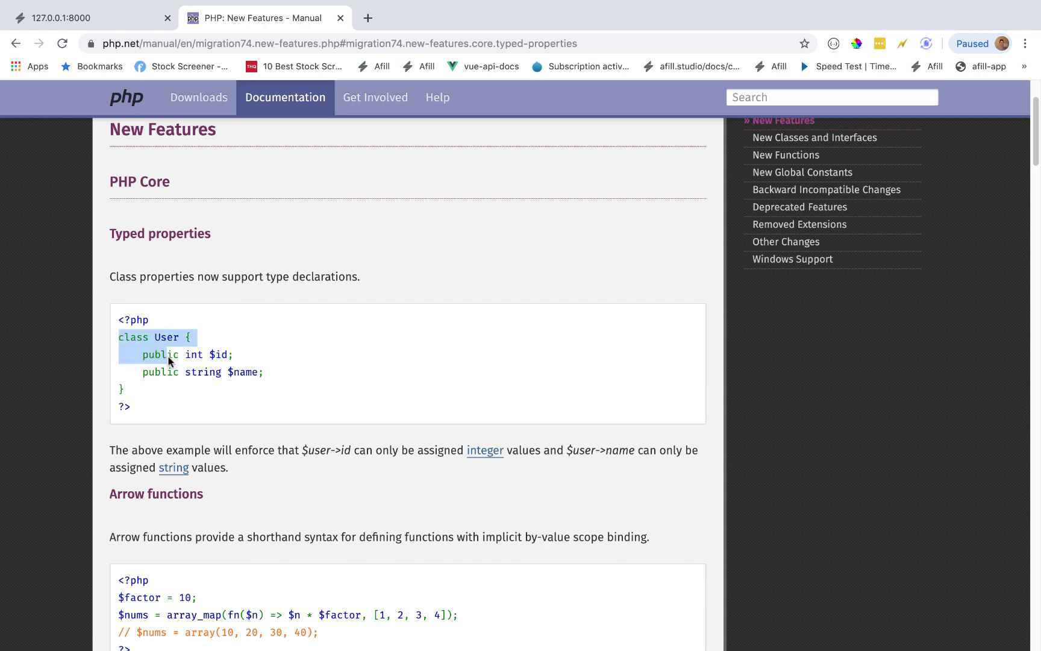
left_click(105, 238)
left_click_drag(106, 238, 256, 240)
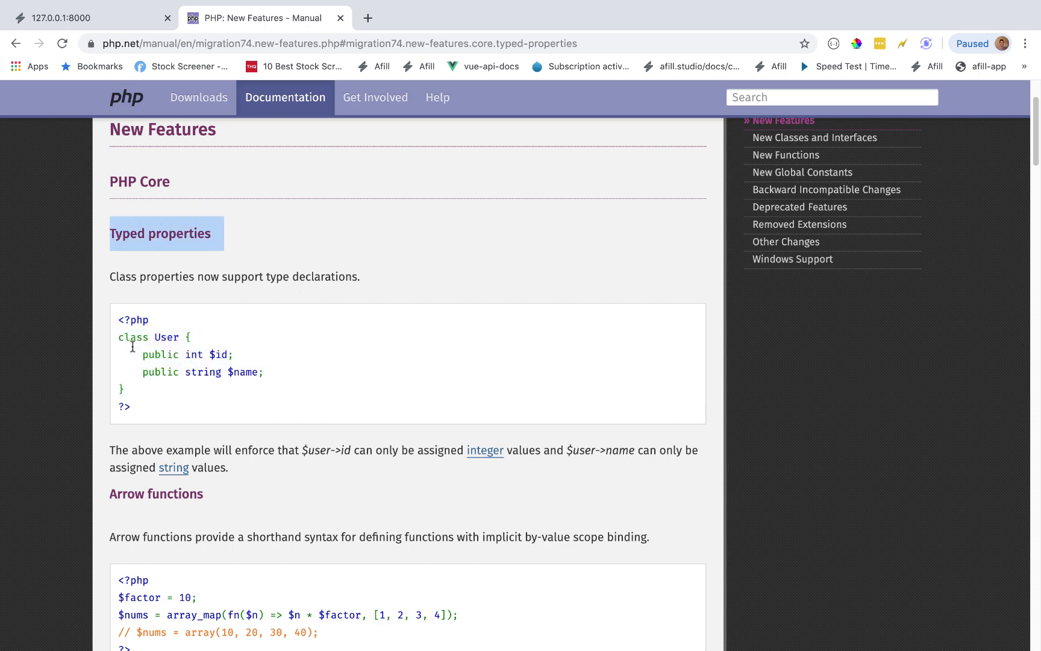
double_click(196, 355)
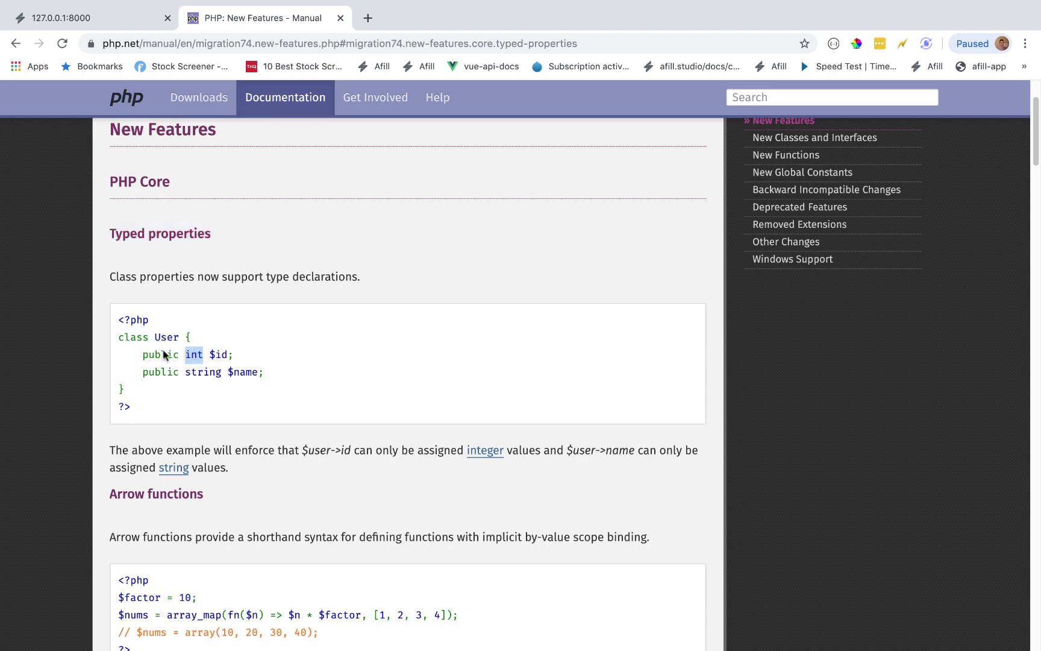
double_click(135, 337)
left_click_drag(210, 354, 214, 356)
In routes/web.php, change the Person id assignment from the string "4" to the number 4.
mouse_move(697, 643)
left_click(697, 623)
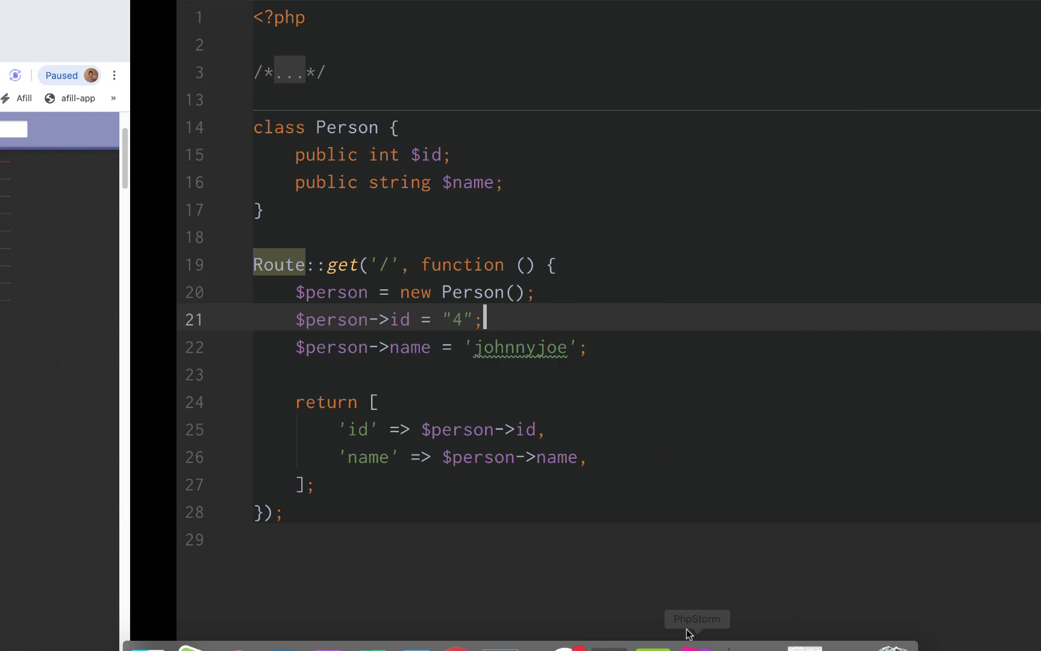
left_click(215, 216)
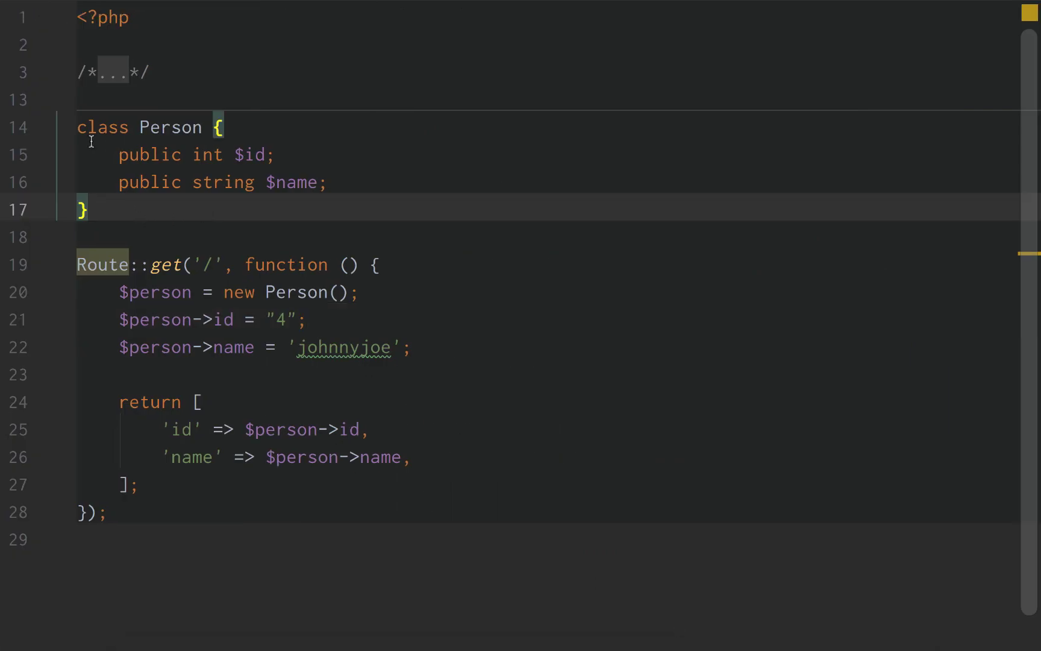
left_click_drag(76, 128, 202, 186)
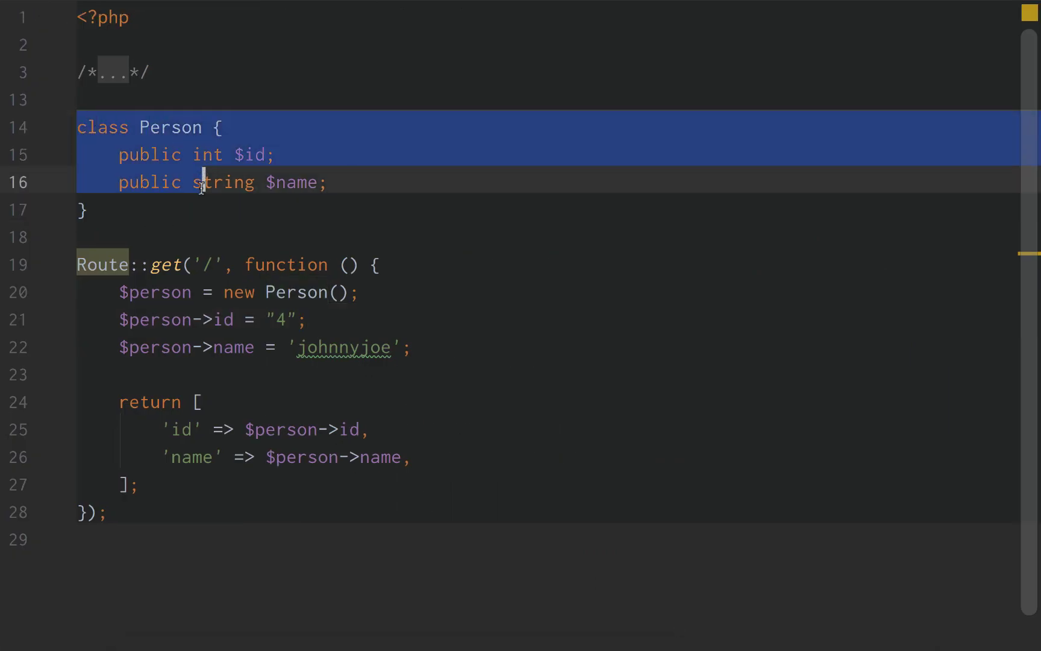
left_click(233, 232)
left_click(296, 321)
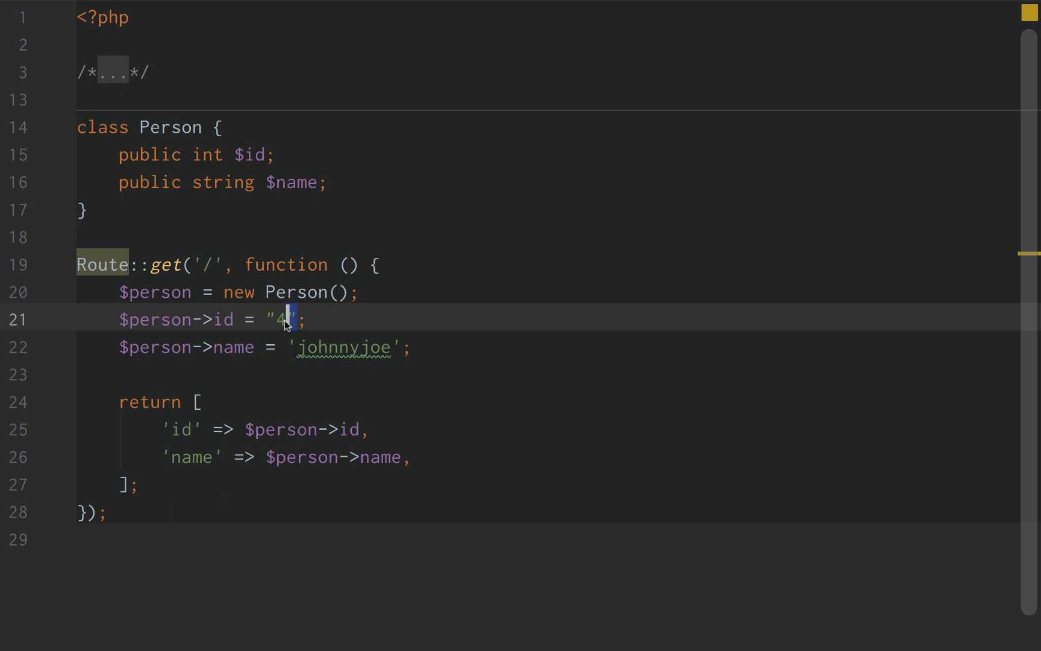
key("Delete")
key("Left")
key("BackSpace")
Rewrite the route closure to create a Person and assign id 4 and name Johnnyjoe.
left_click_drag(120, 294, 439, 479)
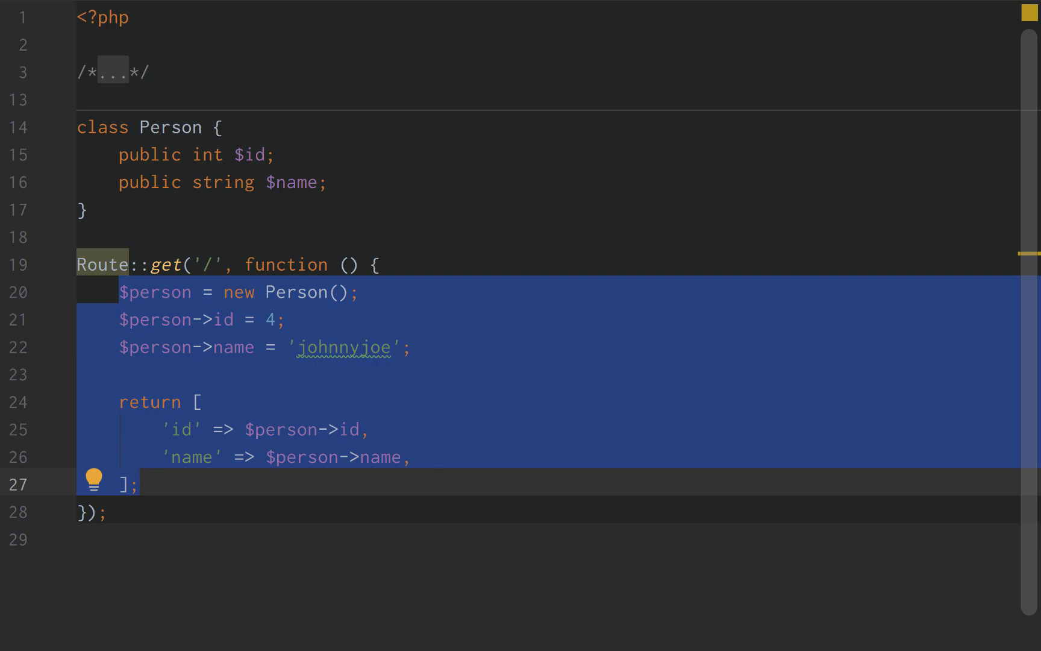
key("BackSpace")
type("$person")
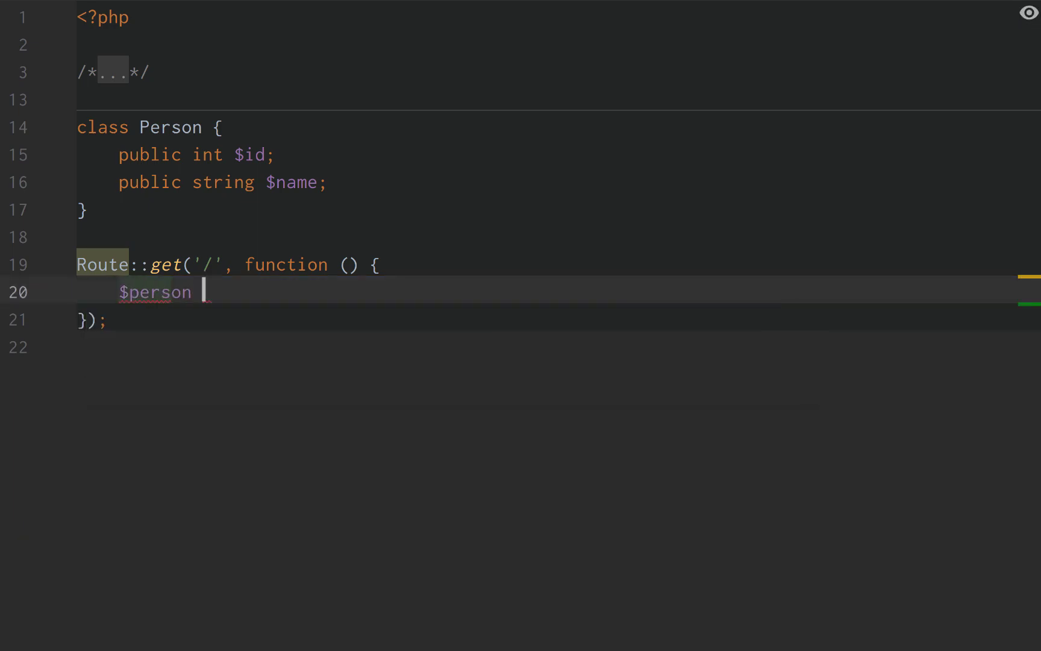
type(" = new Per")
key("Tab")
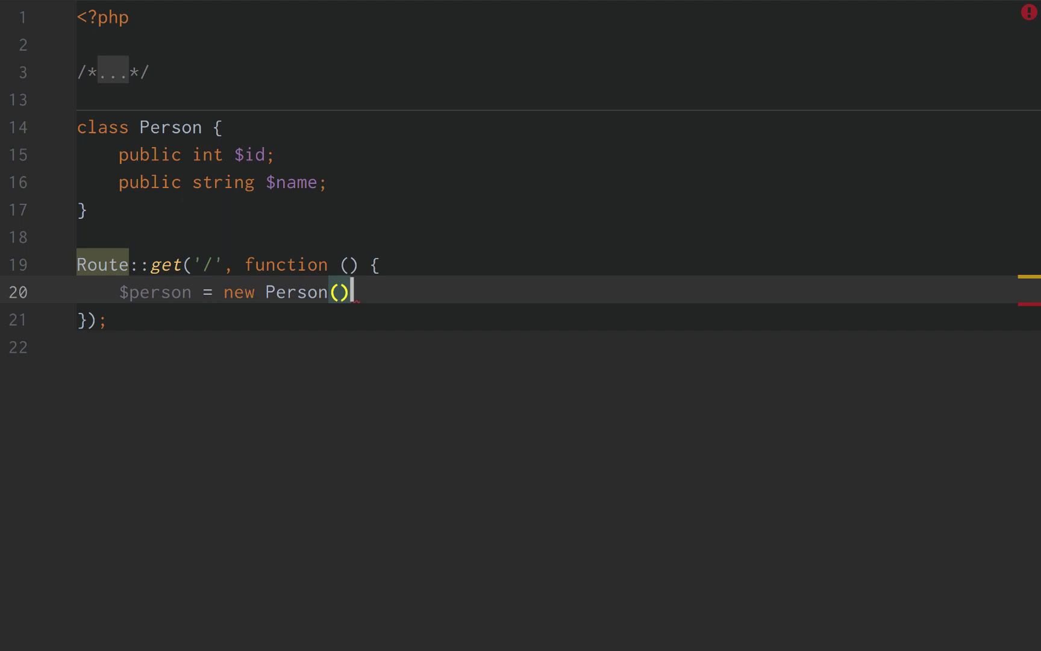
type(";")
key("Return")
key("Return")
type("$per")
key("Tab")
type("-")
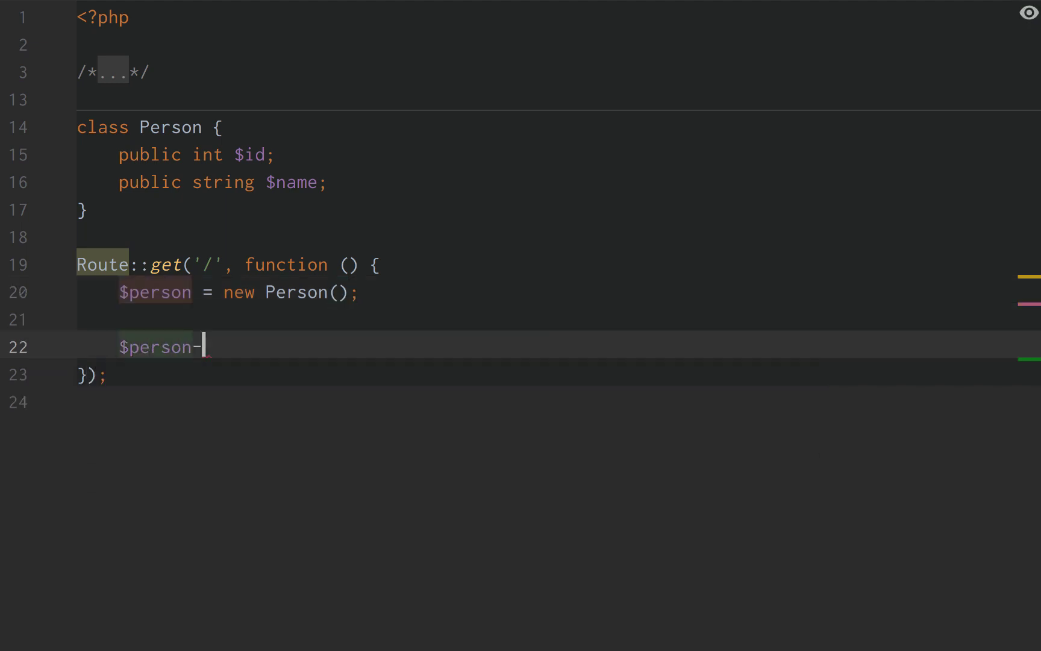
type(">id = 4;")
key("Return")
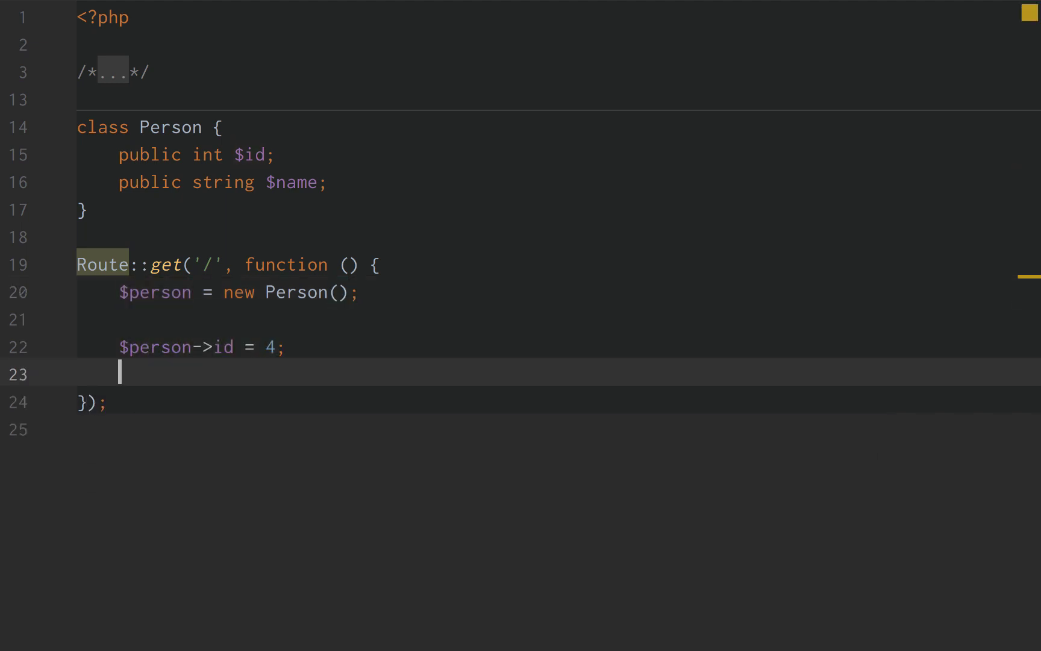
type("$p")
key("Tab")
type("->name")
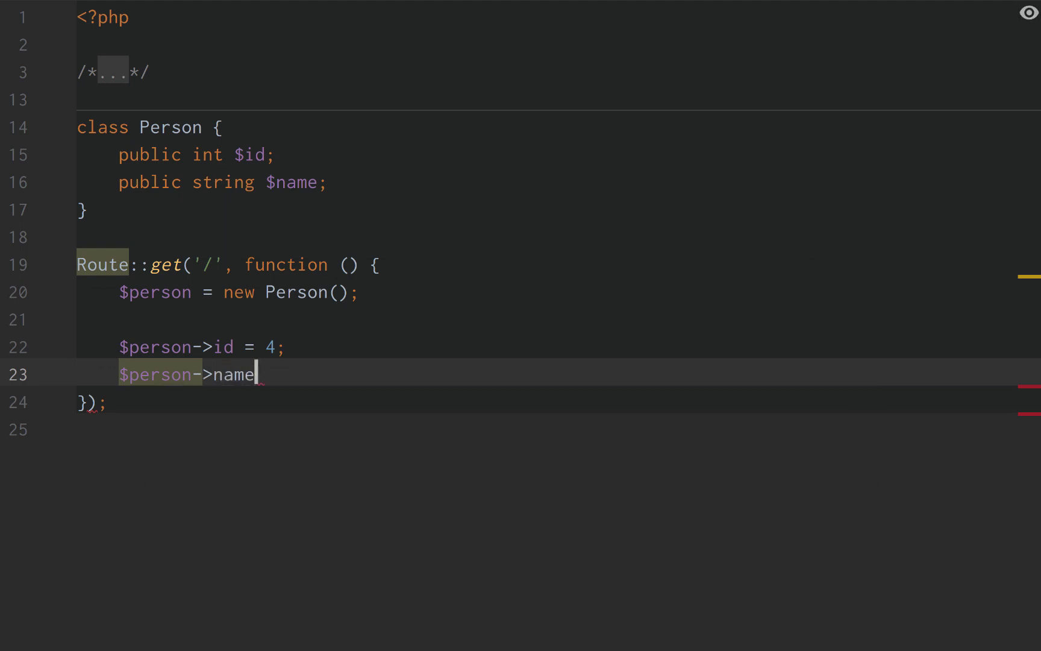
type(" = 'Johnn")
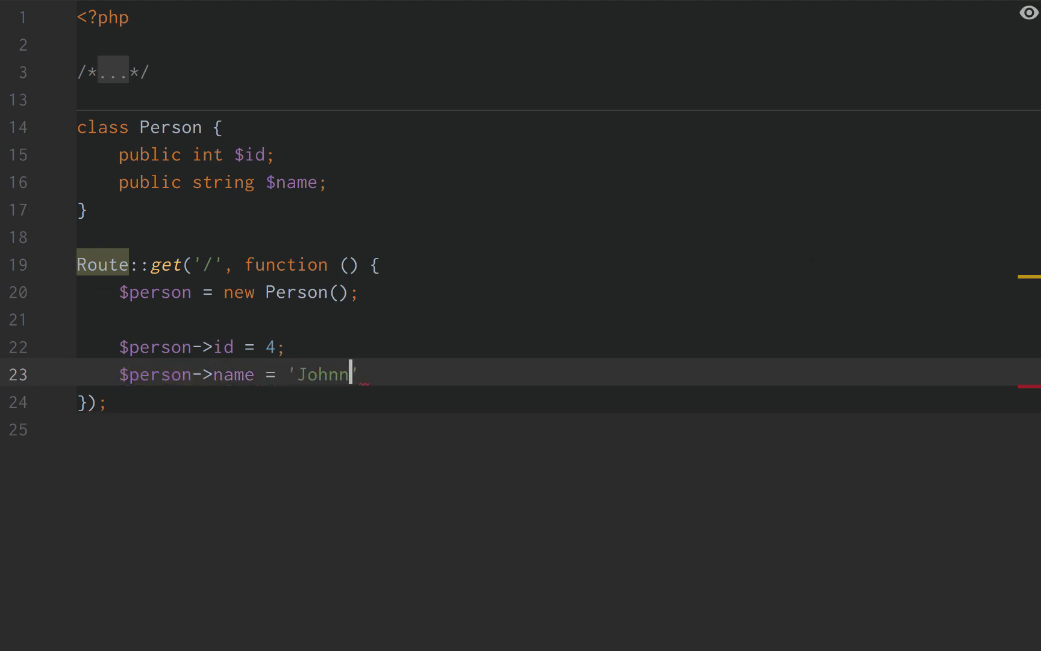
type("yjoe';")
Return ['id' => $person->id, 'name' => $person->name]; from the closure.
key("Return")
key("Return")
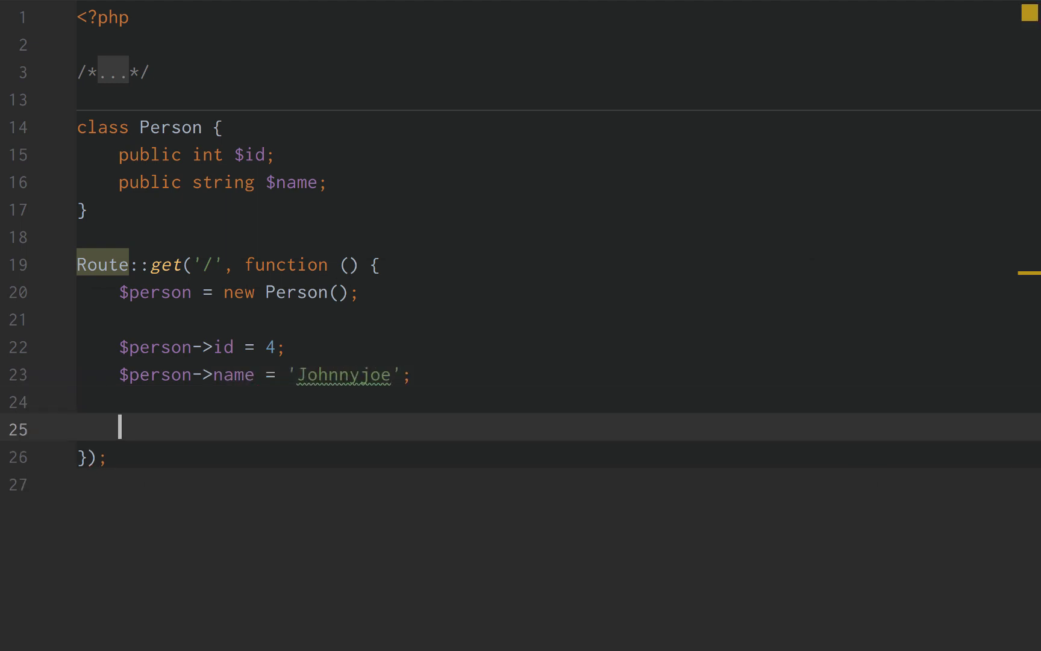
type("return [")
key("Return")
type("'id'")
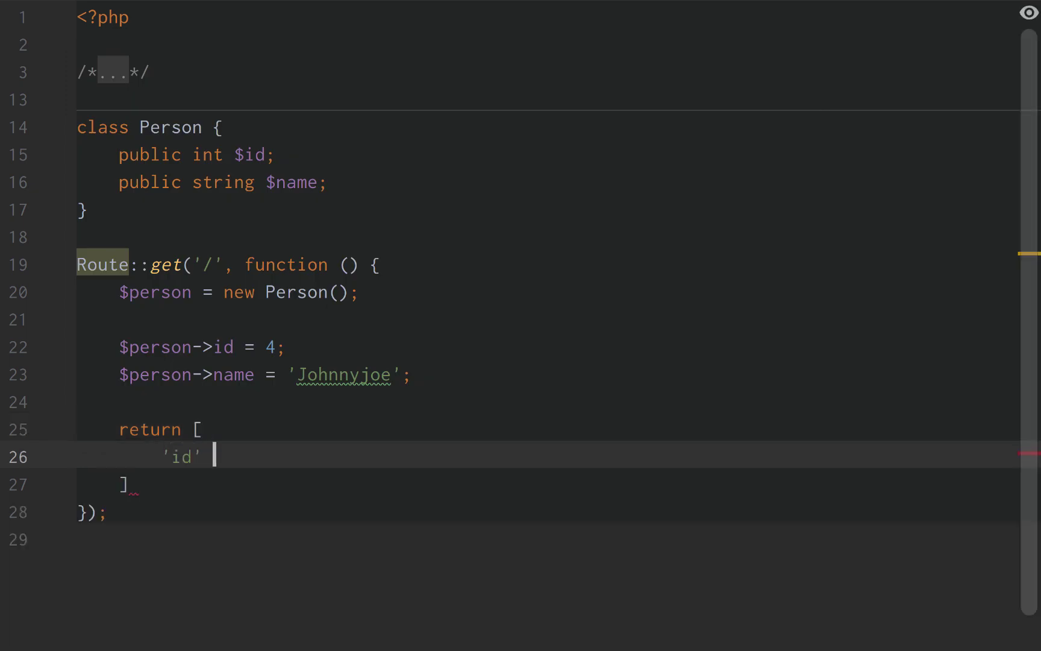
type(" => 4,")
key("Return")
type("'name' => ")
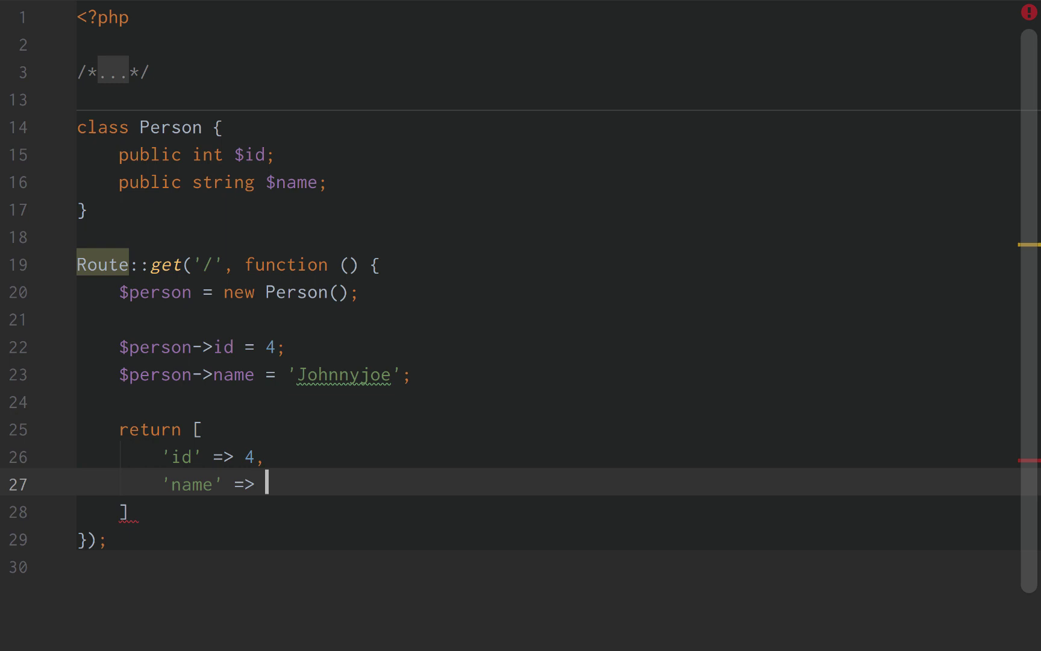
type("$person->name")
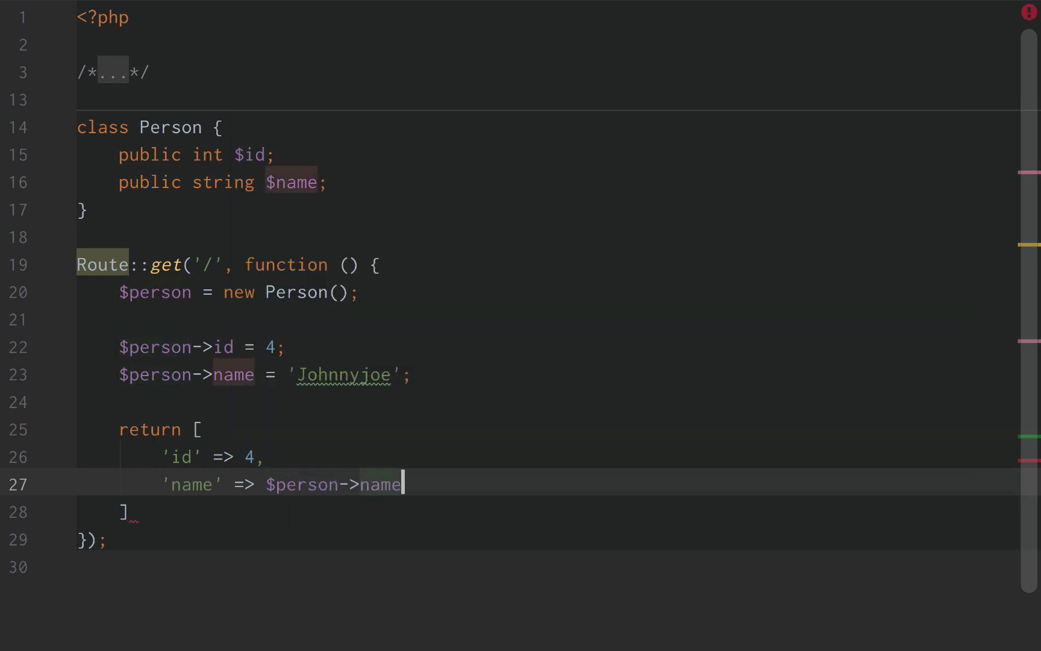
key("Up")
key("BackSpace")
type("$per")
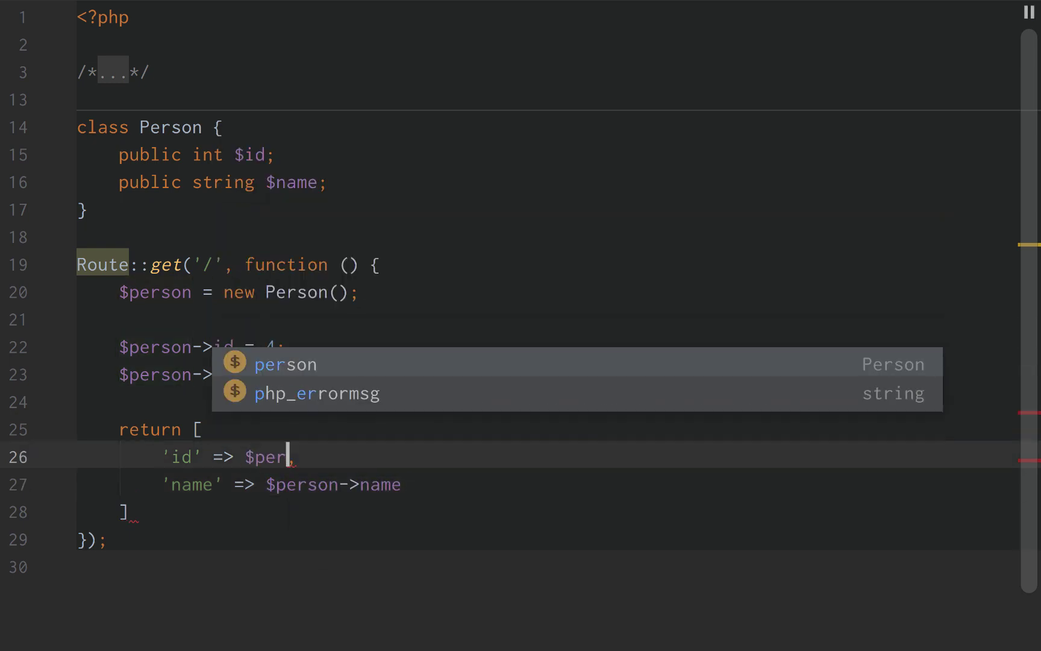
type("son->id")
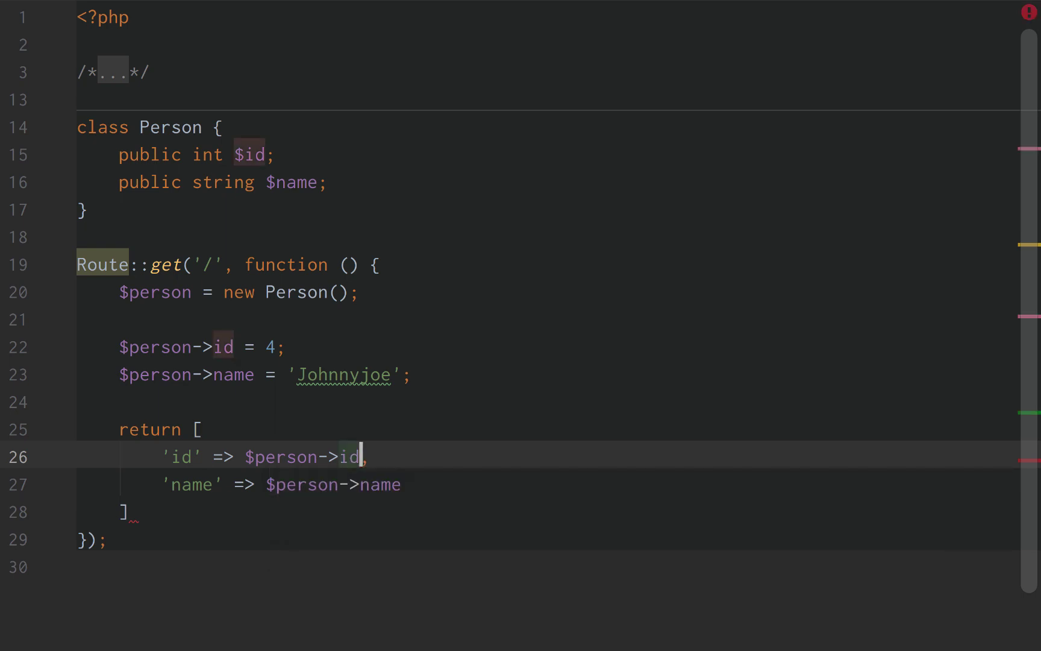
key("Down")
key("Down")
key("Down")
key("Up")
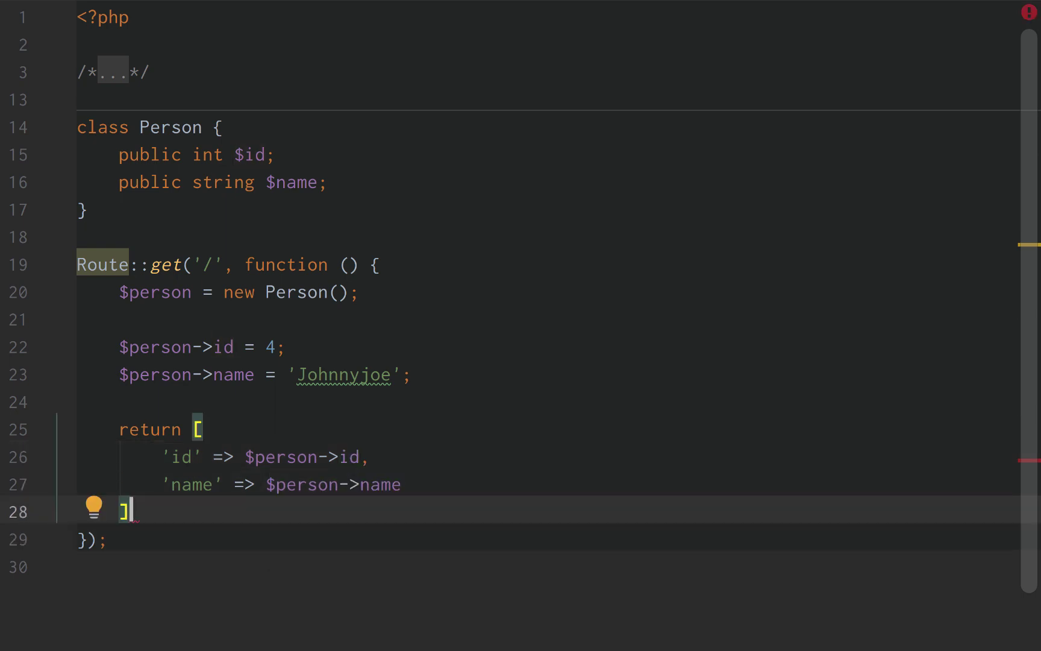
type(";")
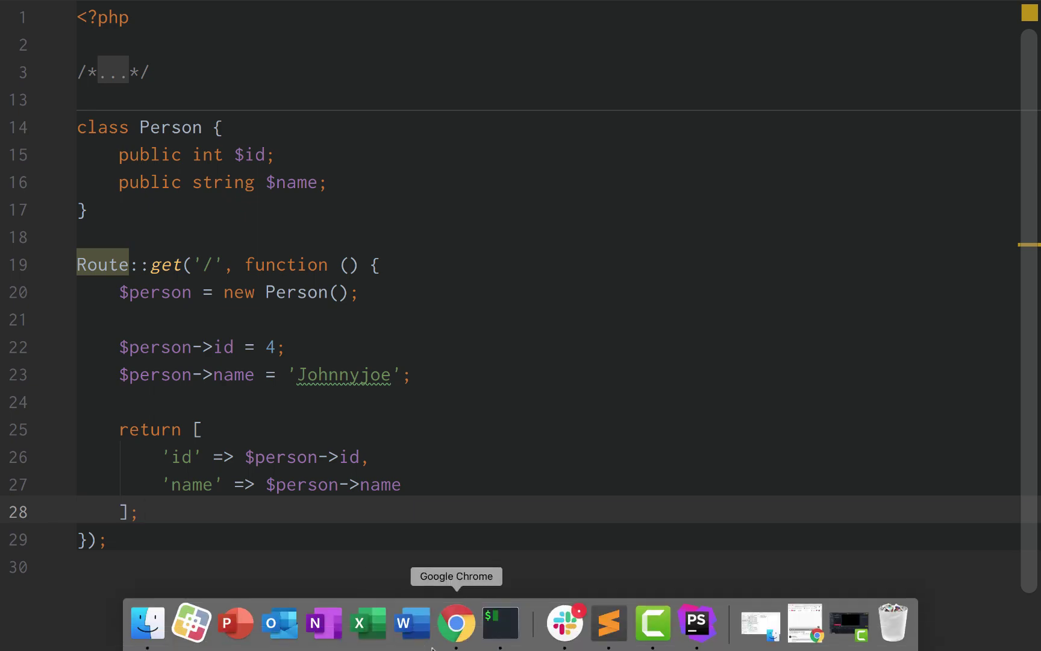
Reload 127.0.0.1:8000 in Chrome and check the JSON shows id 4 and name Johnnyjoe.
left_click(456, 627)
left_click(61, 17)
key("super+r")
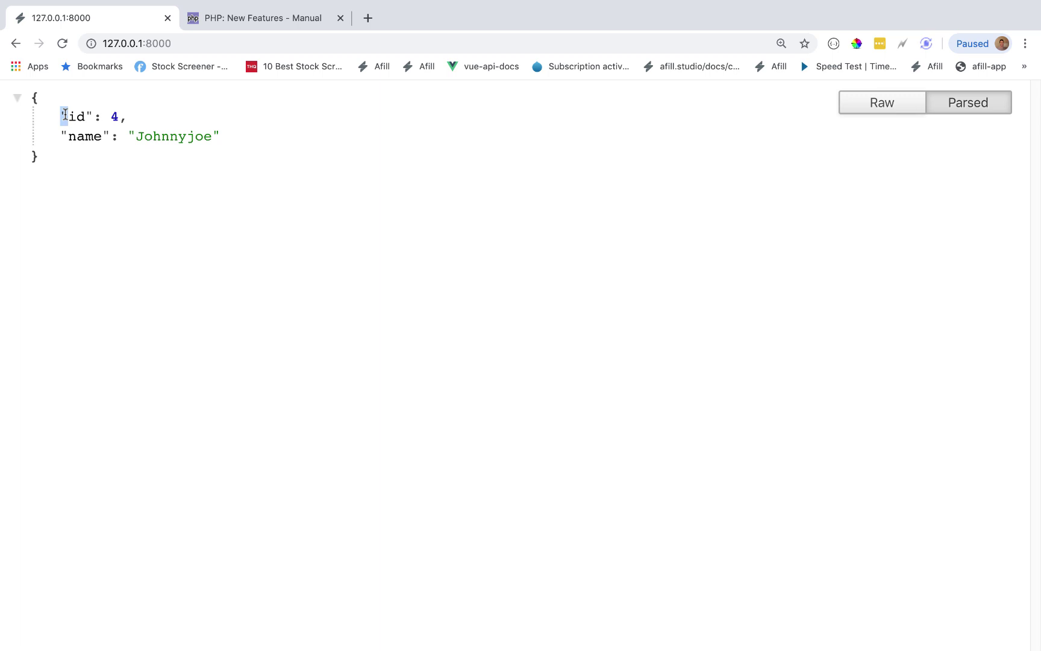
left_click_drag(61, 115, 128, 117)
left_click_drag(58, 138, 170, 131)
double_click(188, 133)
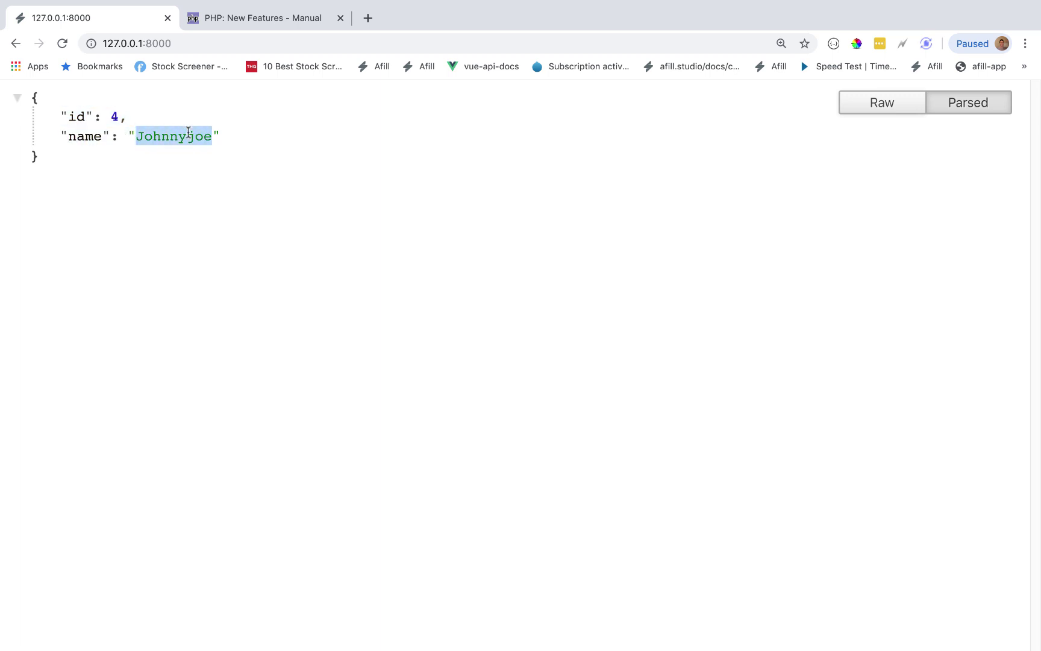
left_click(265, 135)
mouse_move(695, 623)
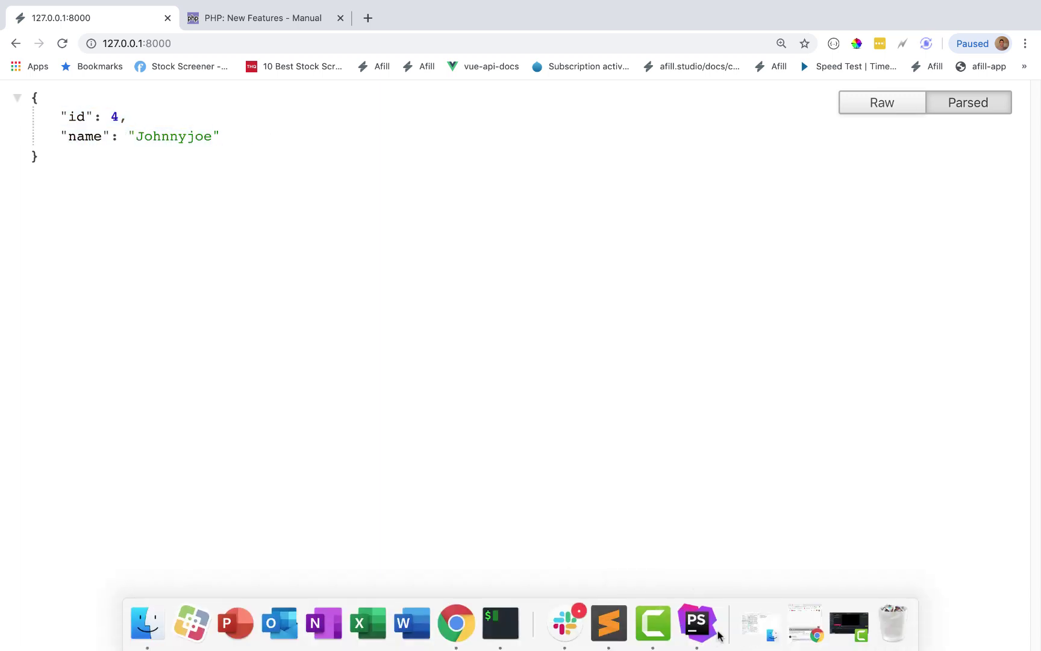
left_click(706, 631)
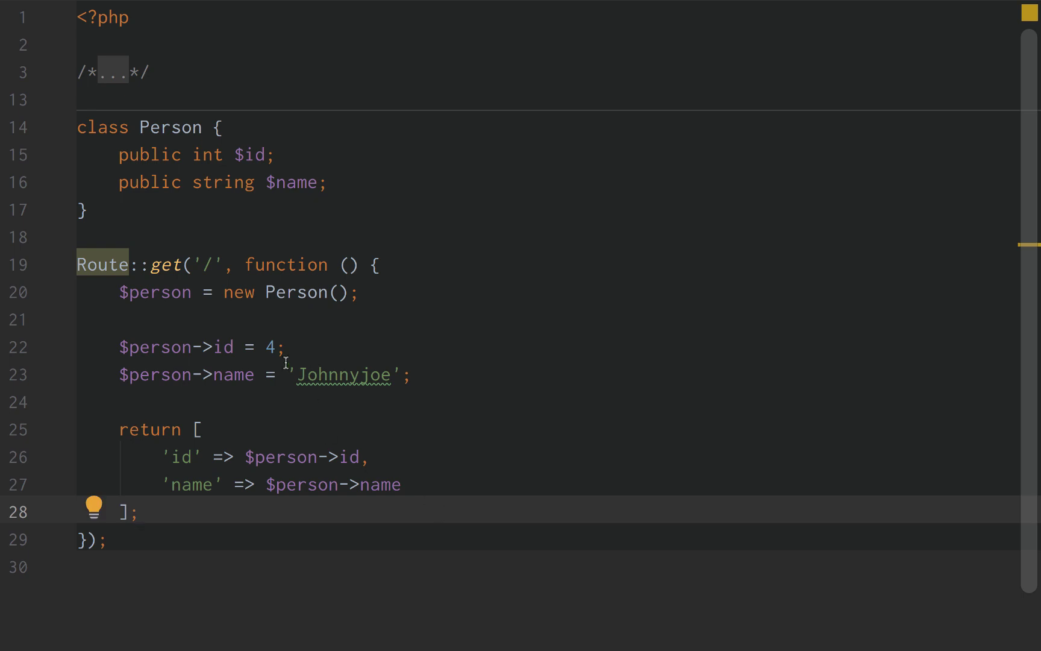
Replace the id value 4 on line 22 with the string "Four" despite the int type.
left_click(277, 345)
double_click(198, 154)
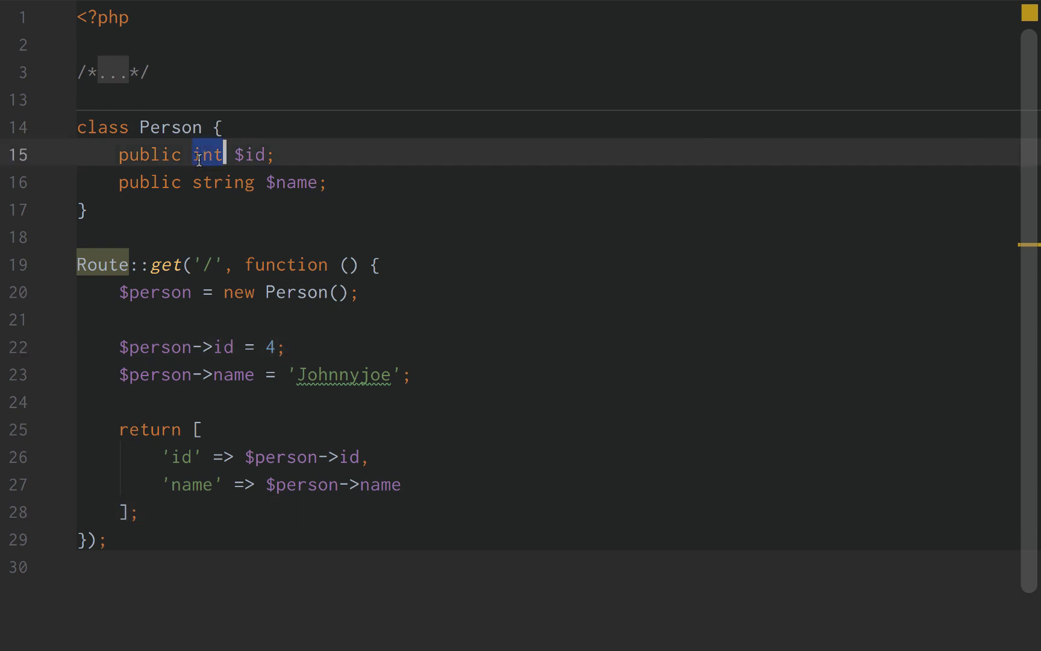
left_click(245, 153)
double_click(245, 153)
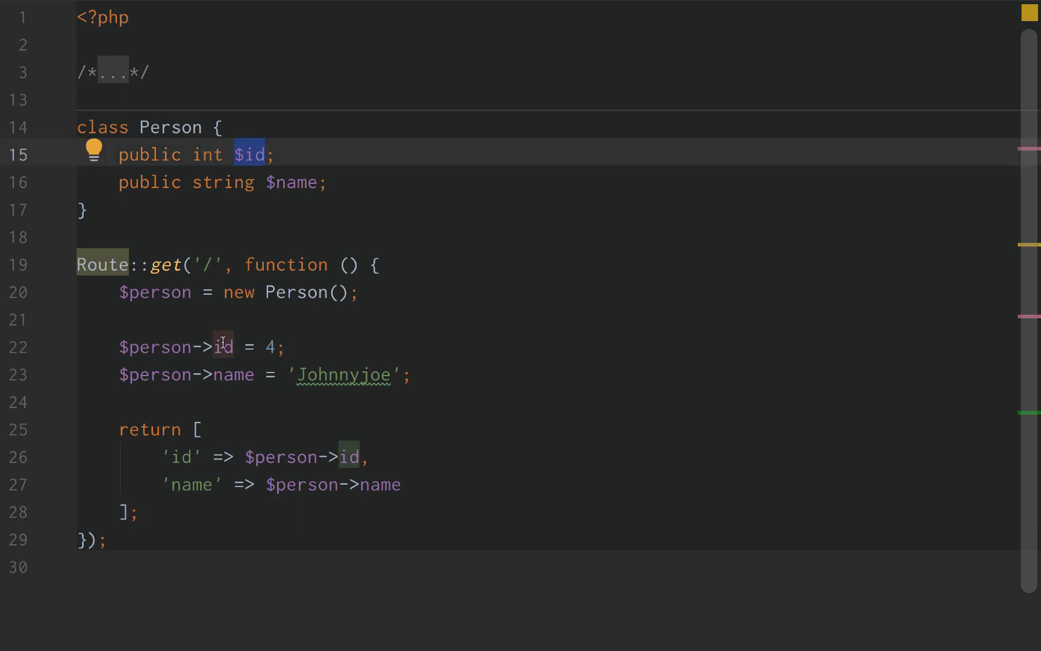
double_click(272, 346)
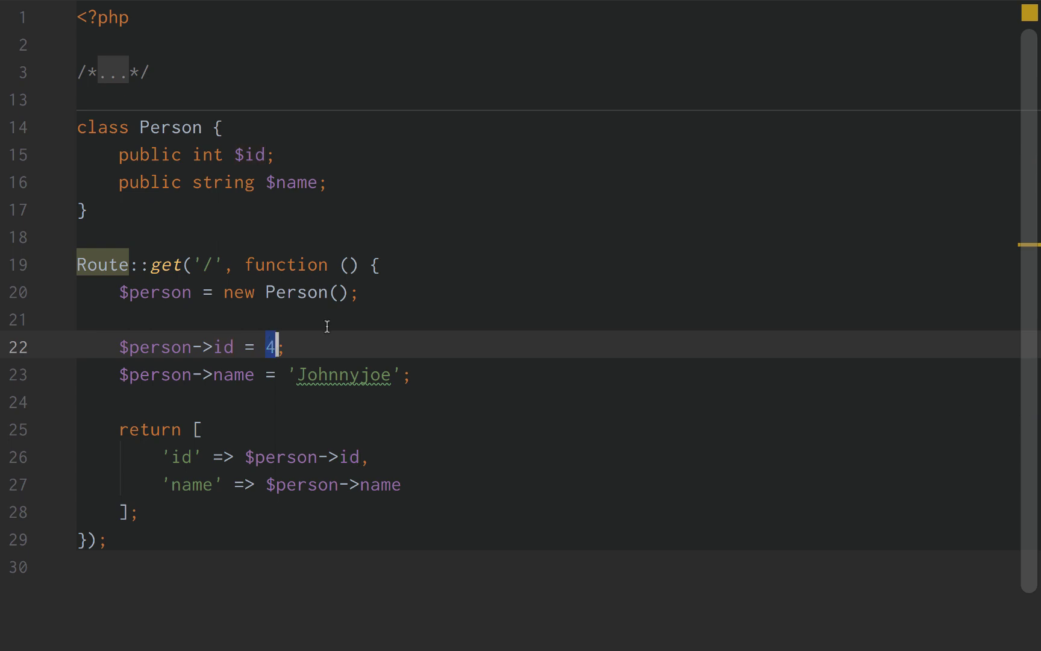
type("\"Four")
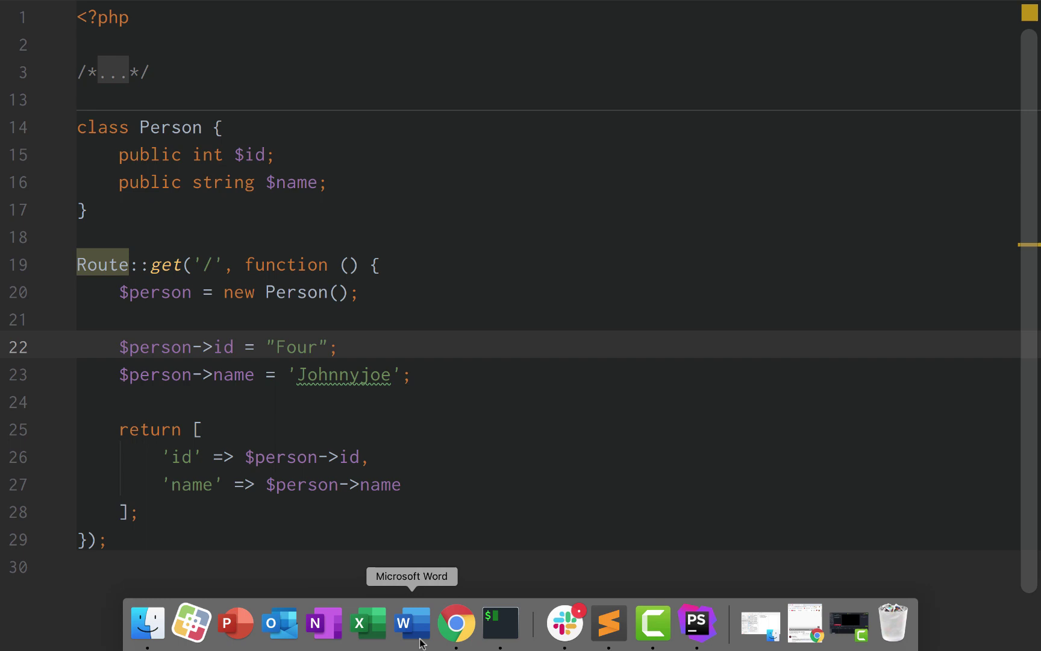
double_click(282, 348)
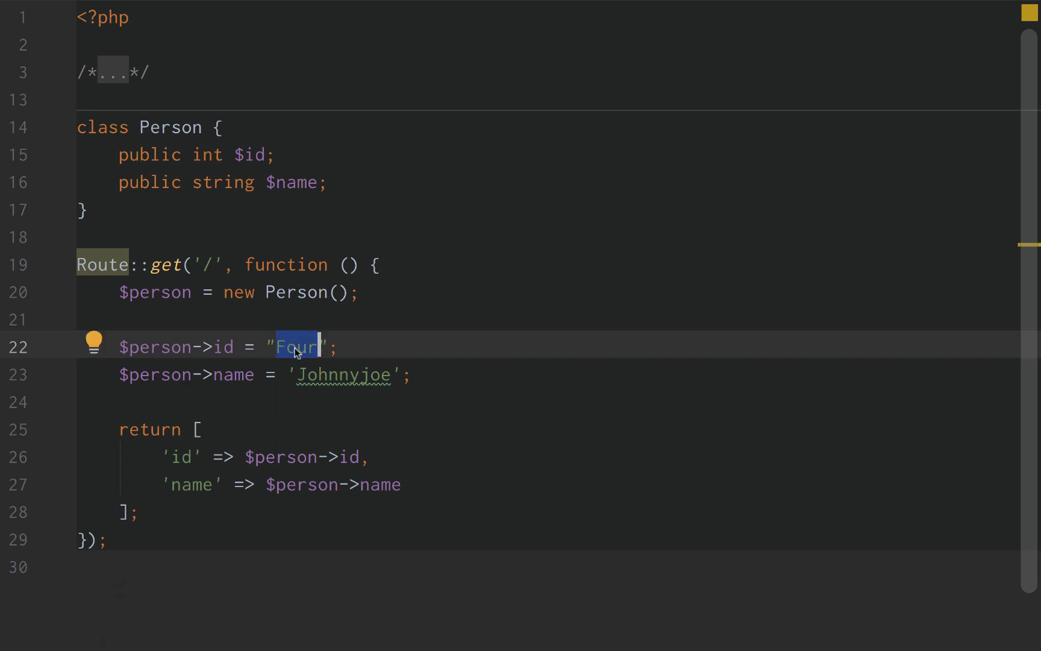
double_click(209, 156)
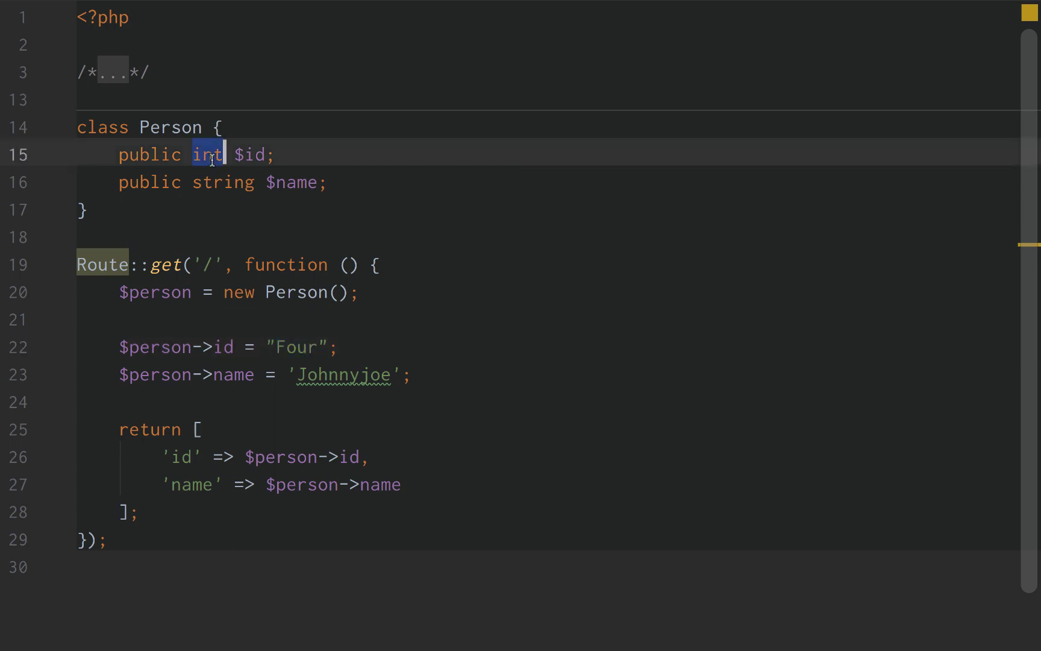
Reload Chrome to see the Whoops TypeError for assigning "Four" to the int id.
left_click(464, 629)
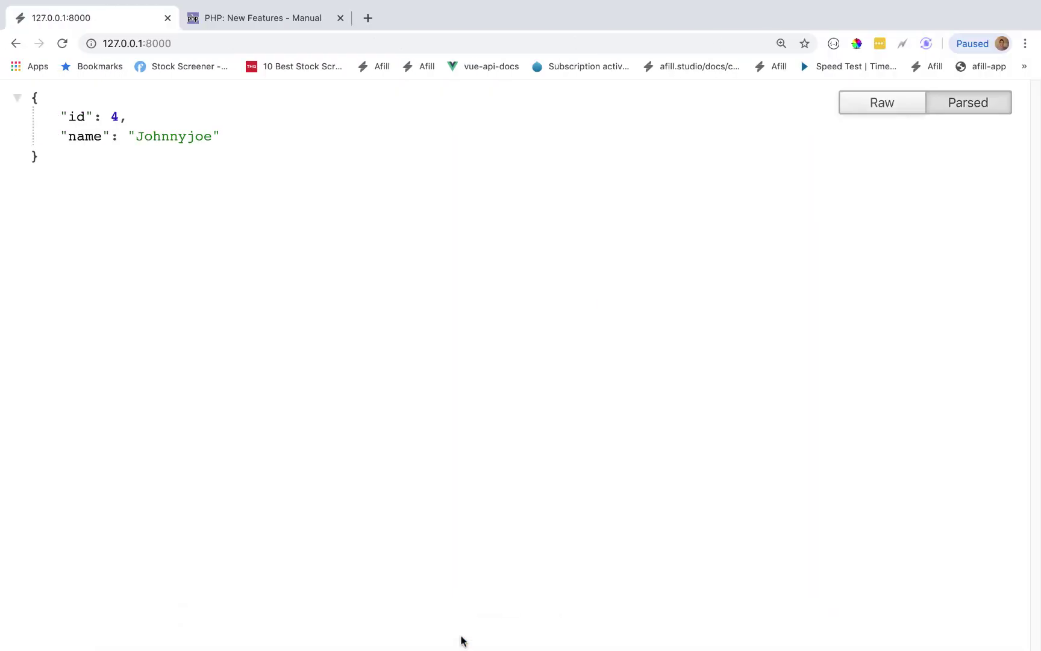
key("super+r")
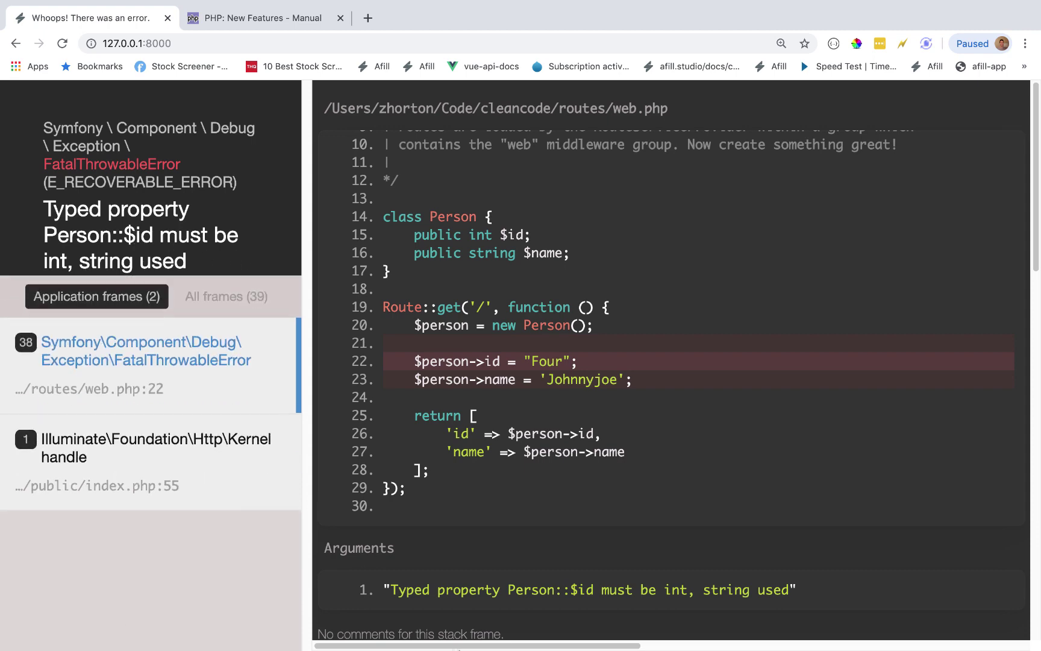
mouse_move(697, 642)
left_click(698, 620)
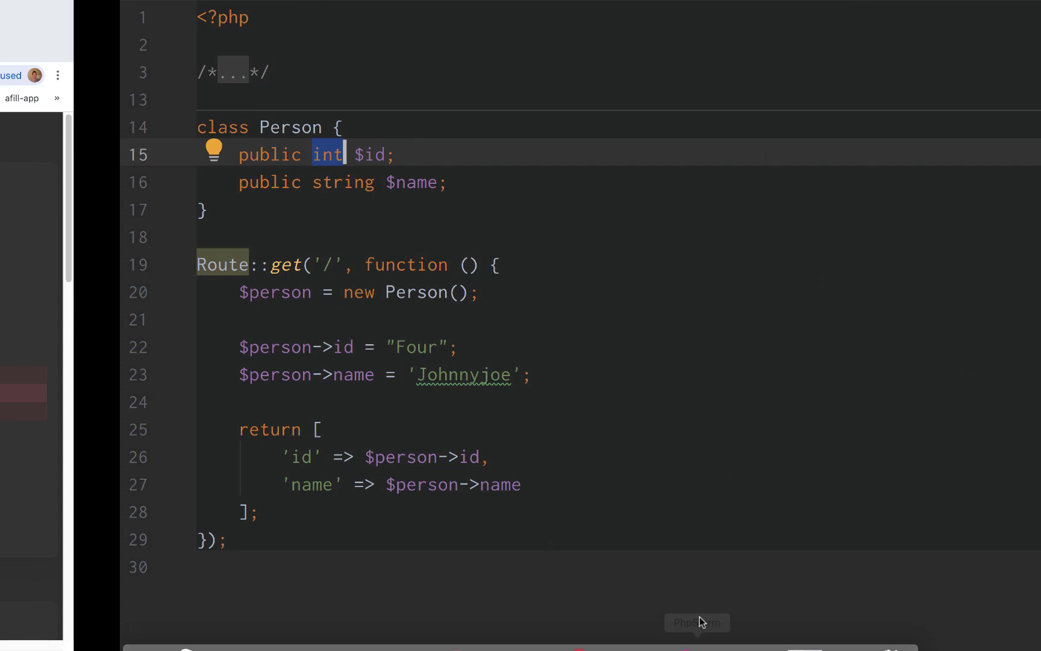
Change the id value to the string "4" and reload to see id 4 again.
left_click(342, 348)
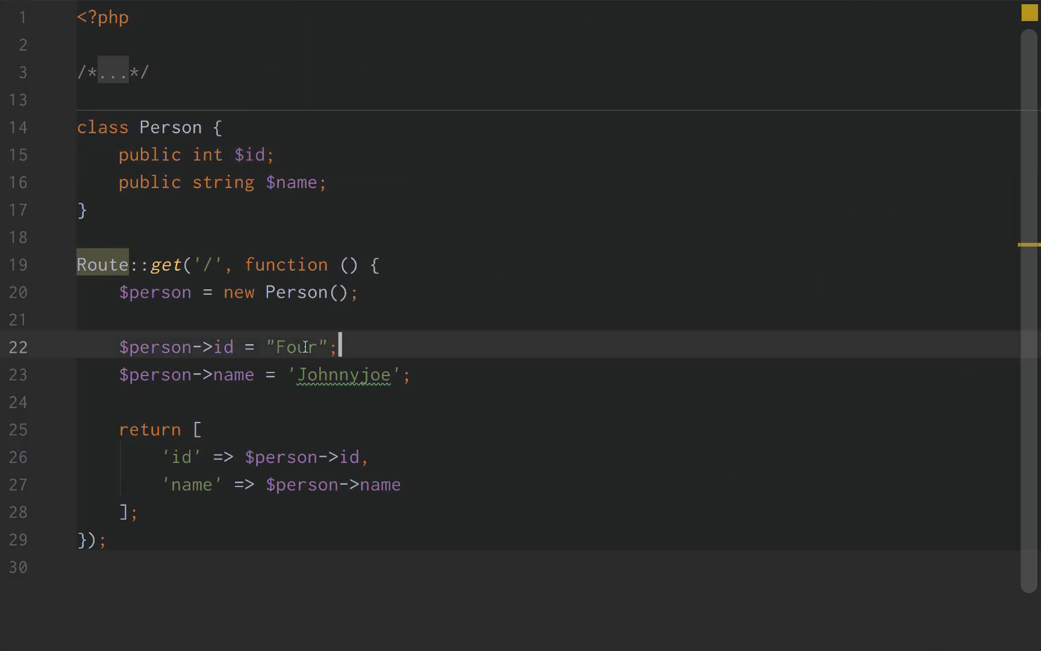
double_click(302, 349)
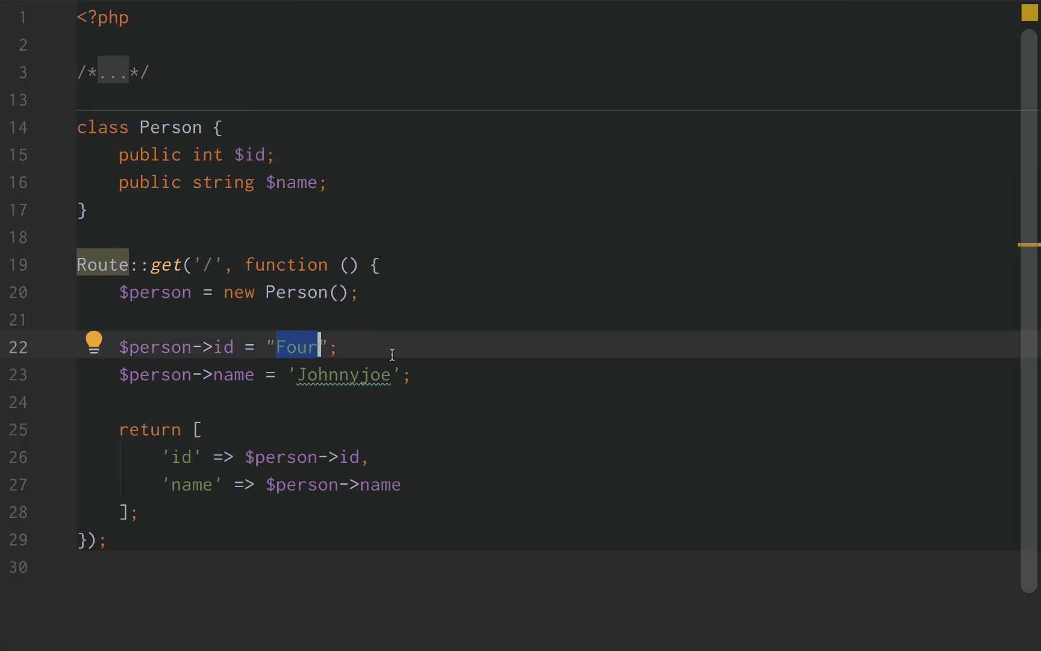
type("4")
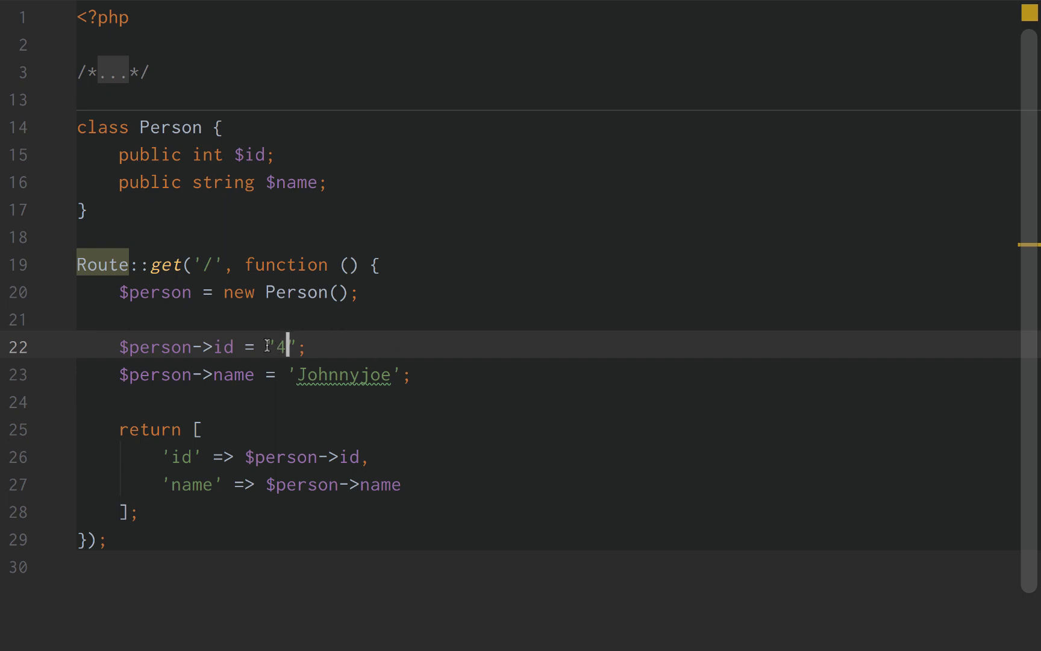
left_click_drag(265, 346, 295, 347)
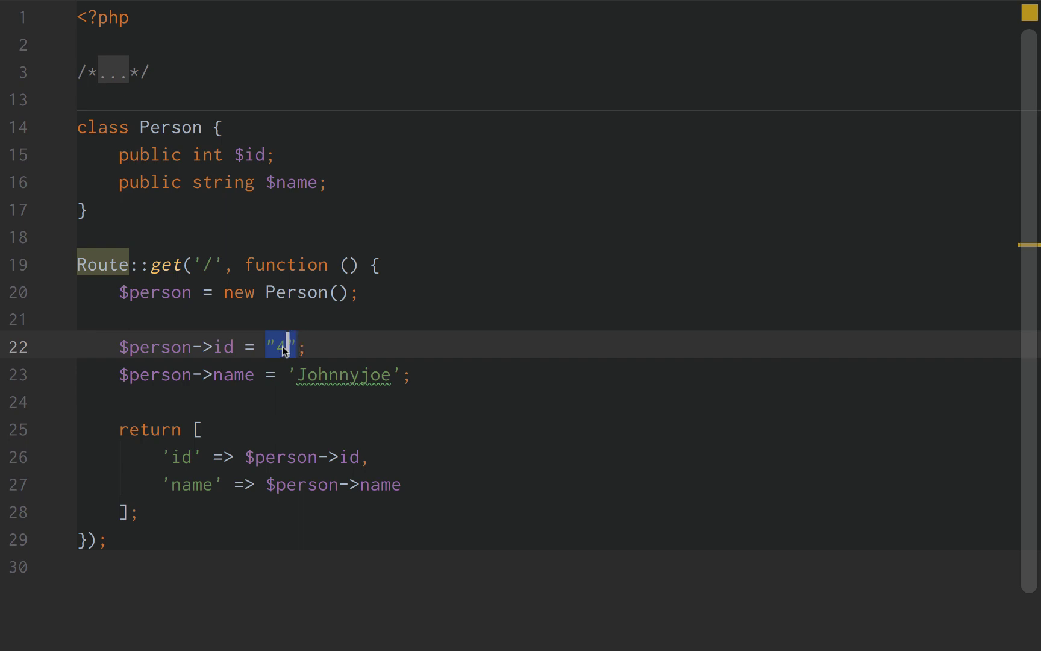
left_click(277, 345)
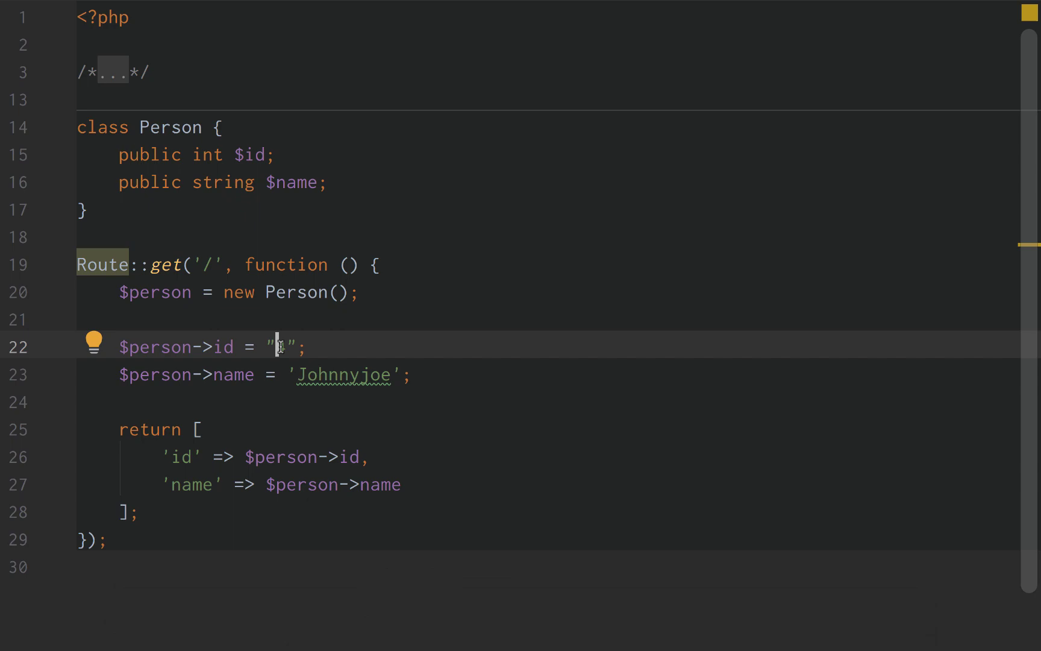
left_click(470, 635)
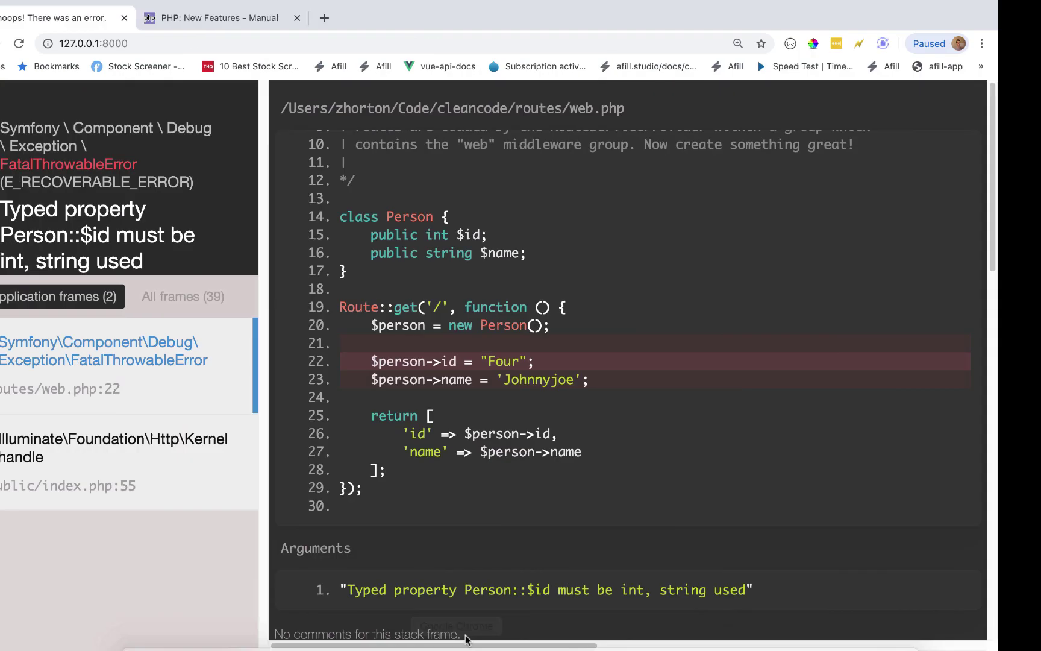
key("super+r")
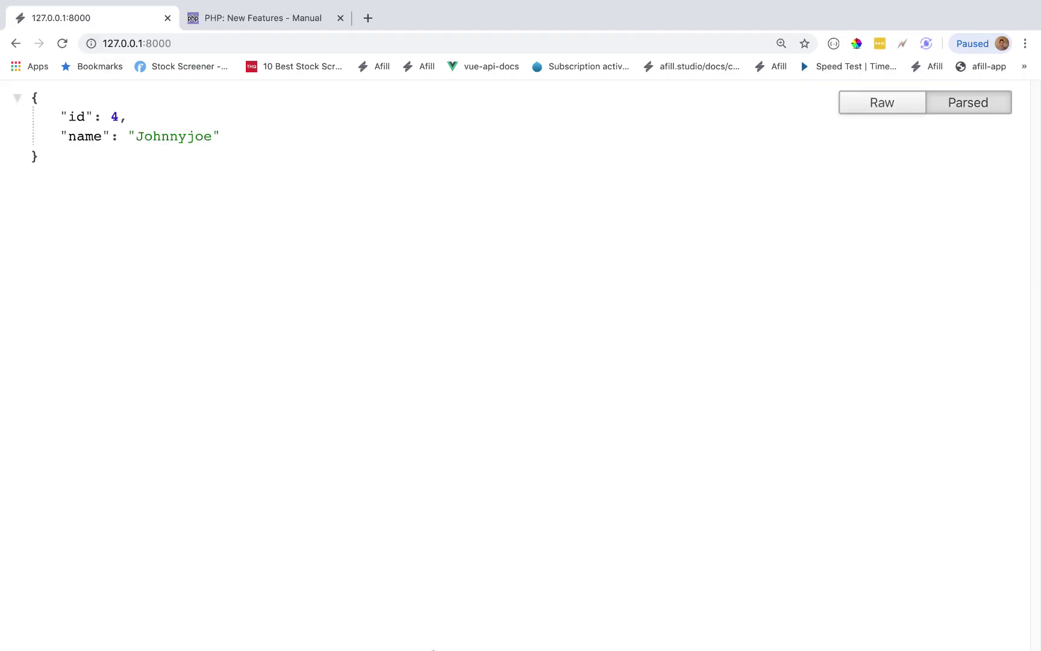
Tidy the id assignment on line 22, removing leftover Four text and a stray quote.
left_click(699, 627)
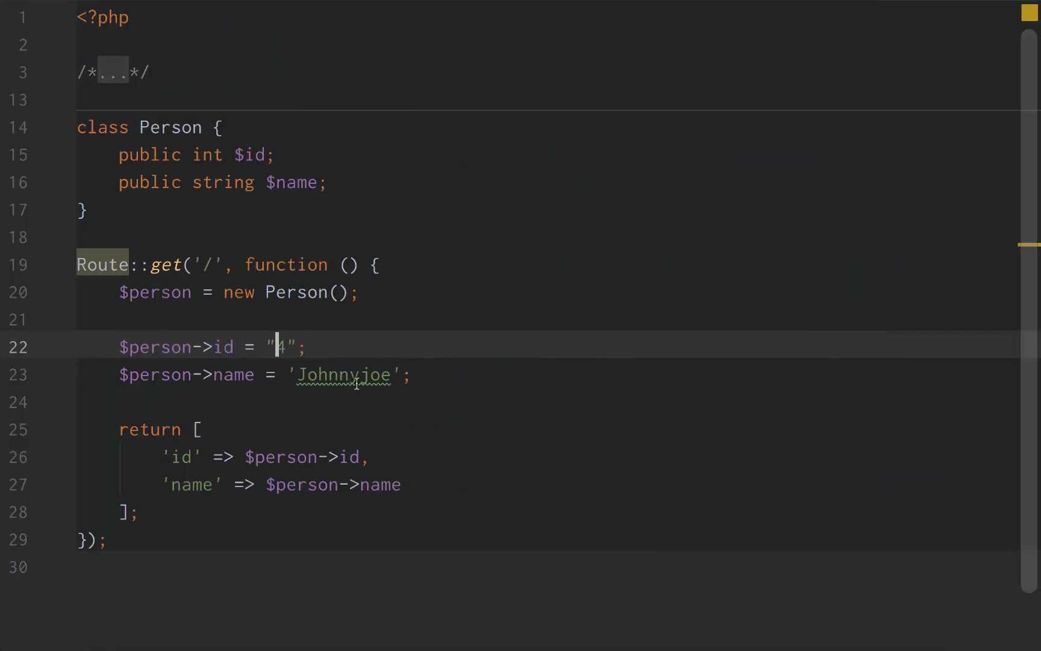
key("Delete")
type("Four")
key("BackSpace")
key("BackSpace")
key("BackSpace")
key("BackSpace")
type("4")
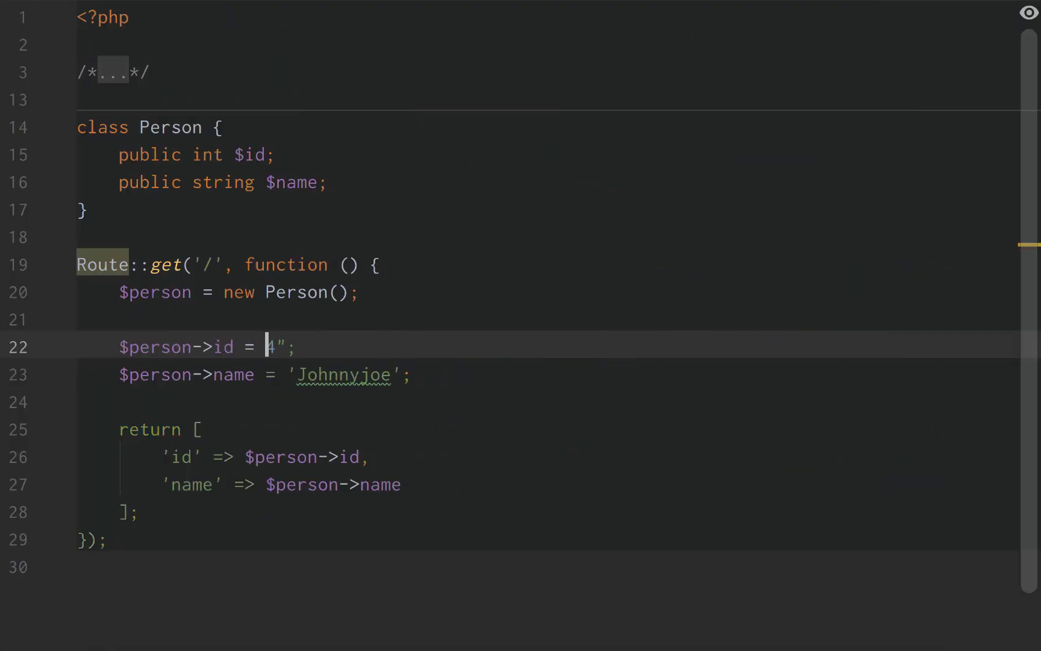
key("Delete")
Replace the "Johnnyjoe" name value on line 23 with false.
key("Down")
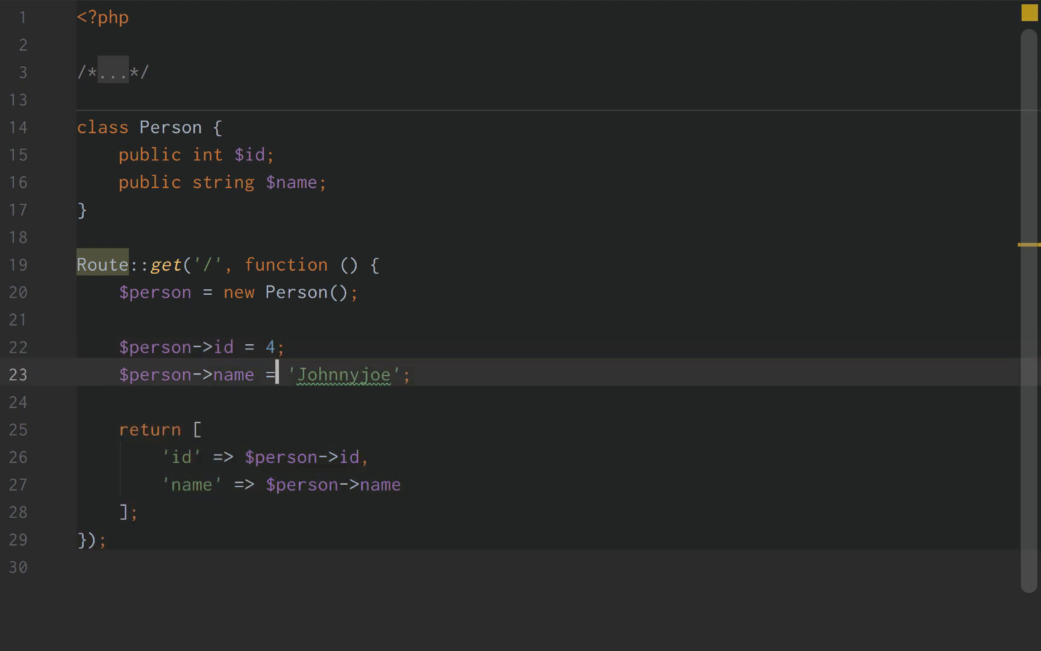
key("Right")
key("Left")
key("shift+Right")
key("ctrl+shift+Right")
key("shift+Right")
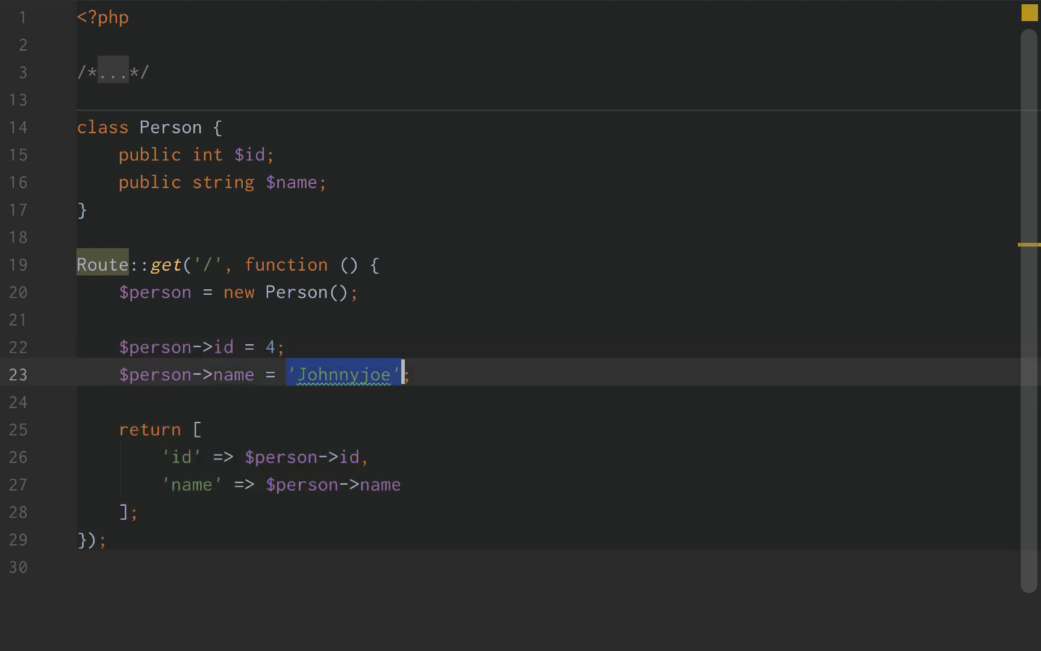
key("BackSpace")
double_click(226, 182)
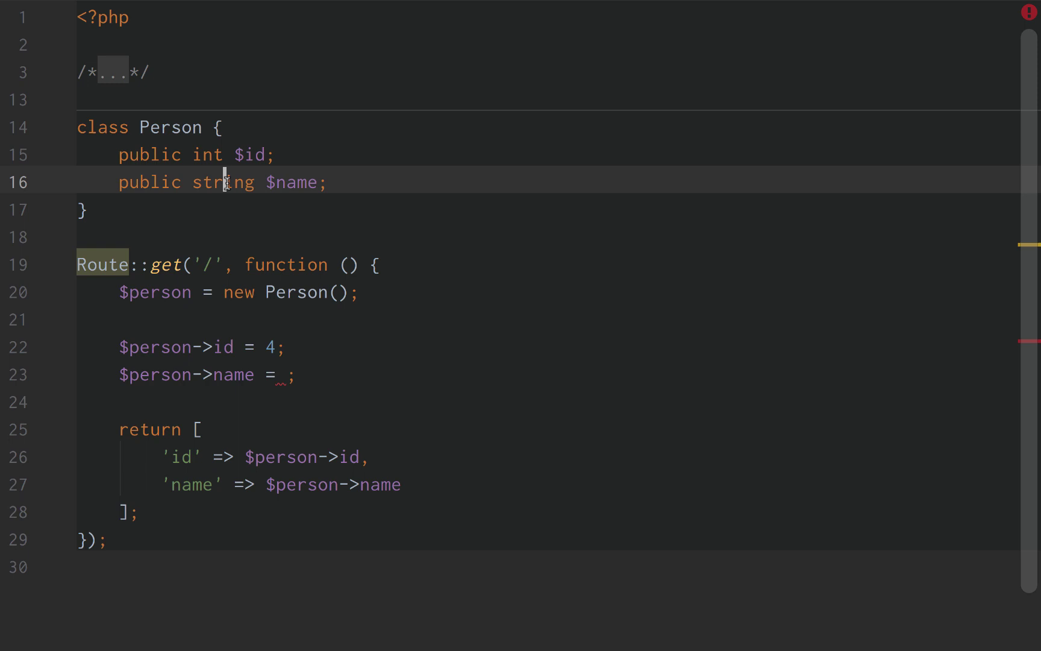
left_click(291, 373)
type("fa")
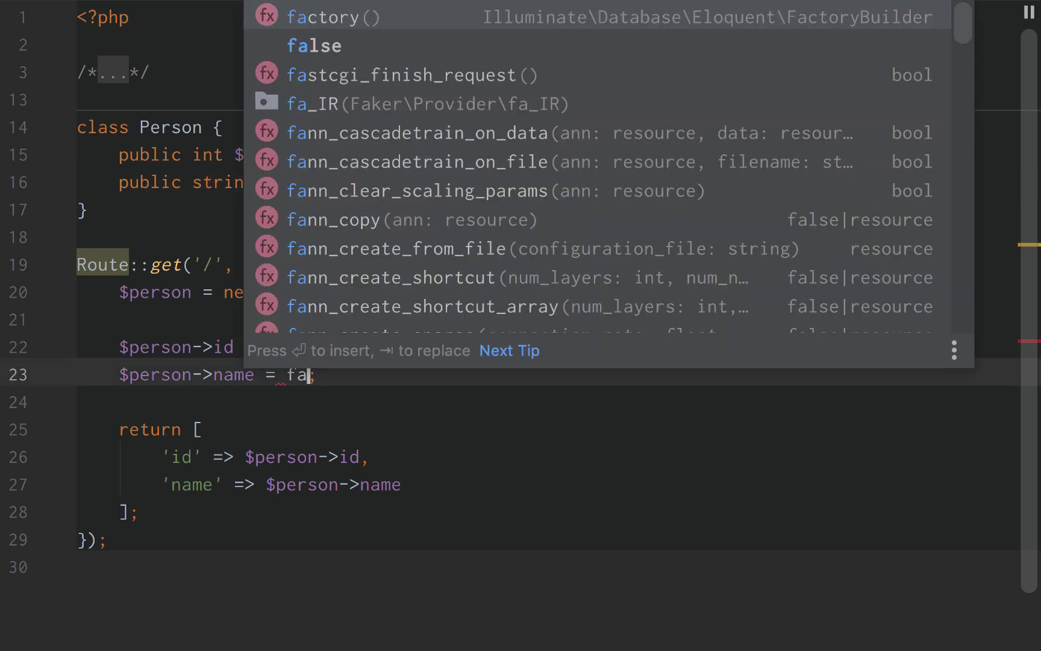
type("lse")
left_click(393, 423)
mouse_move(389, 649)
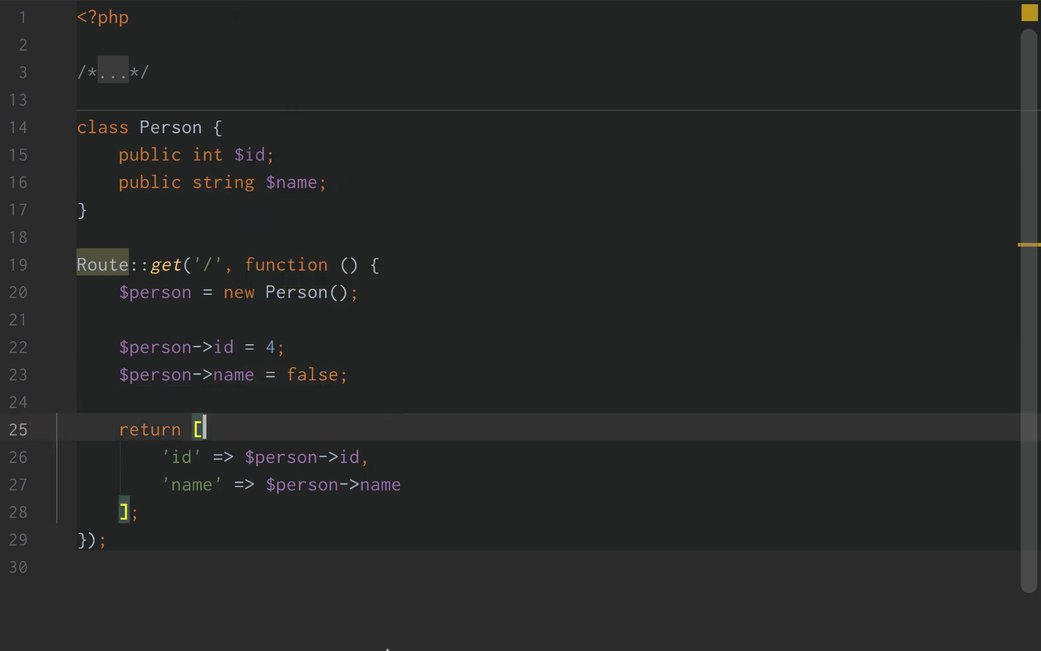
Reload Chrome and check that name now appears as an empty string.
left_click(461, 625)
key("super+r")
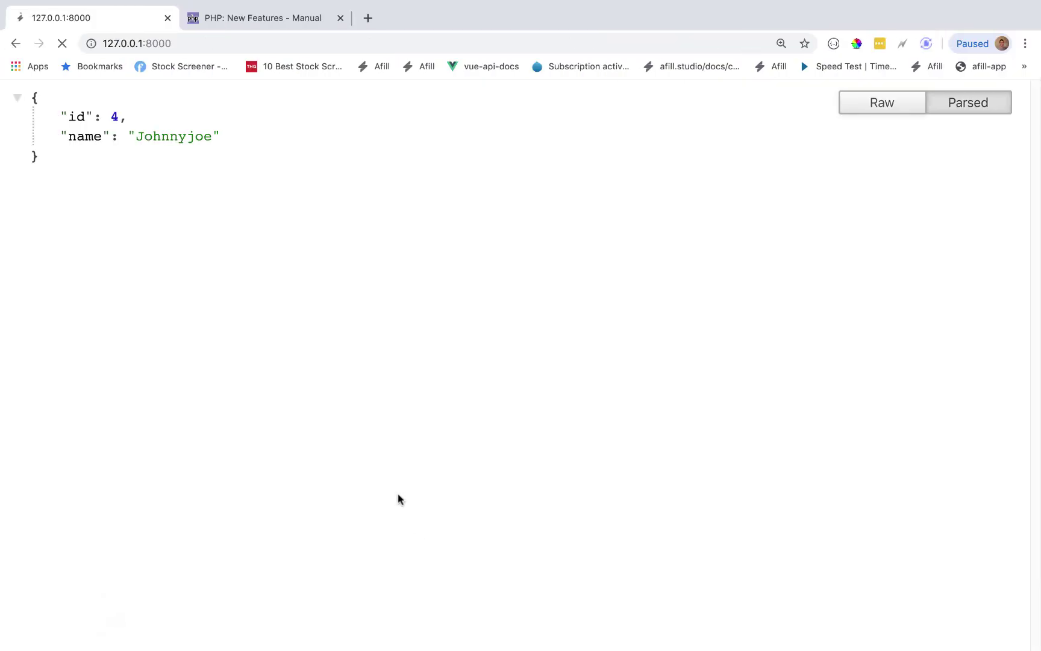
left_click_drag(131, 134, 143, 136)
left_click(144, 136)
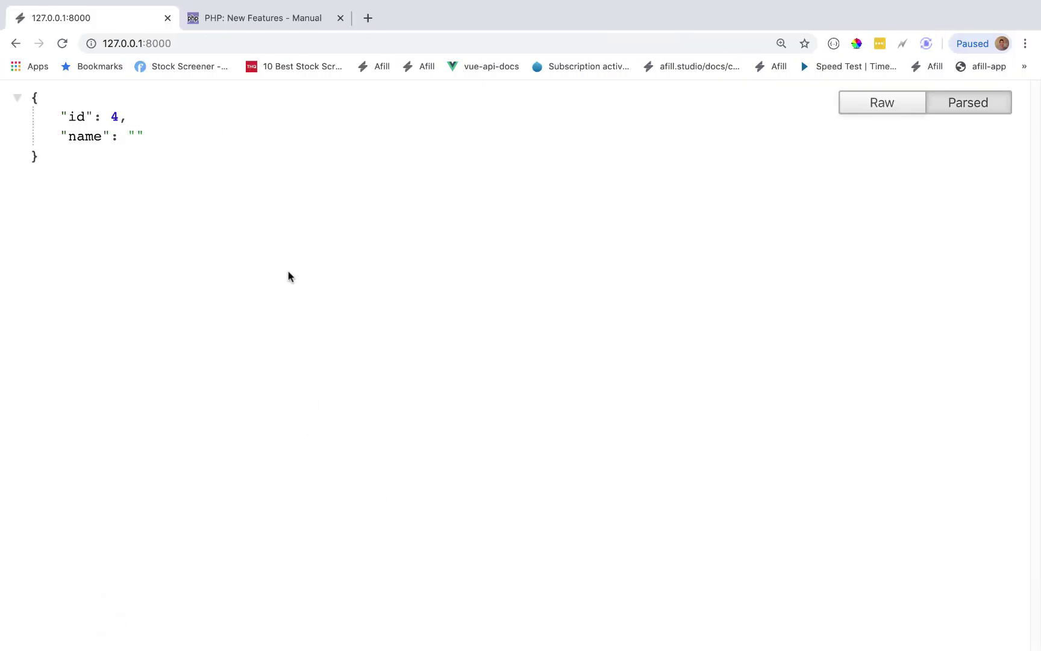
mouse_move(472, 634)
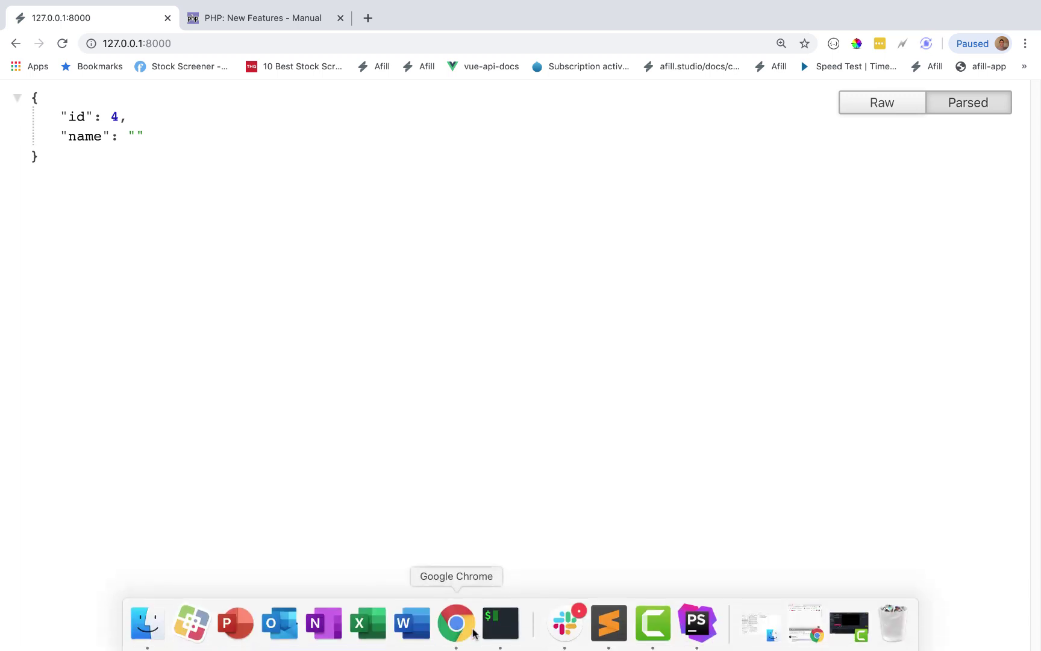
Change the name value on line 23 from false to "Hello world" and reload Chrome to see it.
left_click(698, 622)
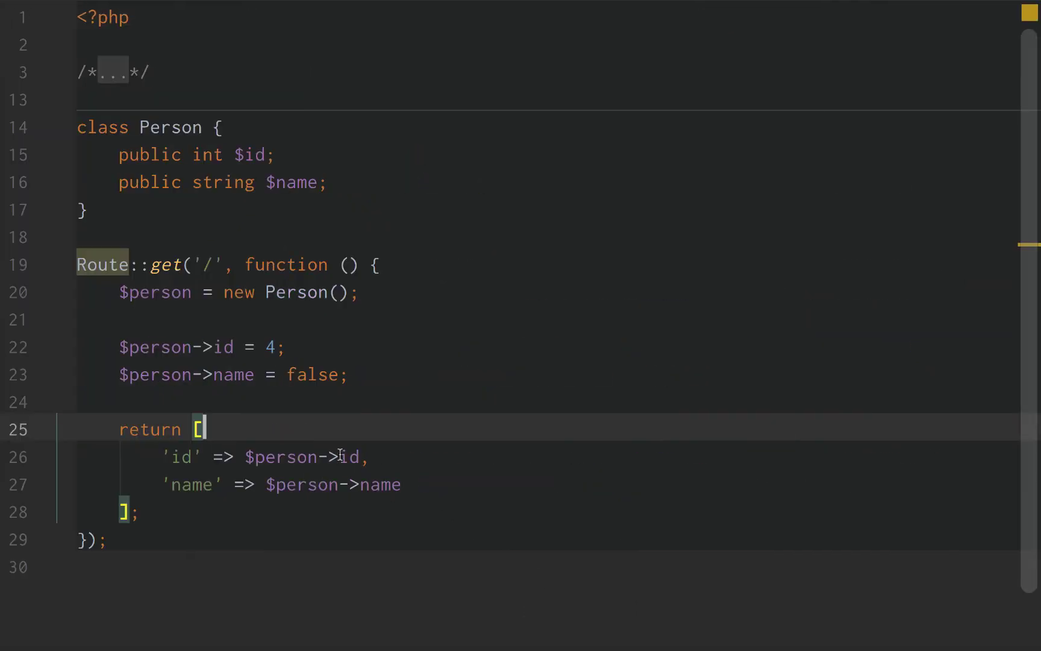
double_click(310, 374)
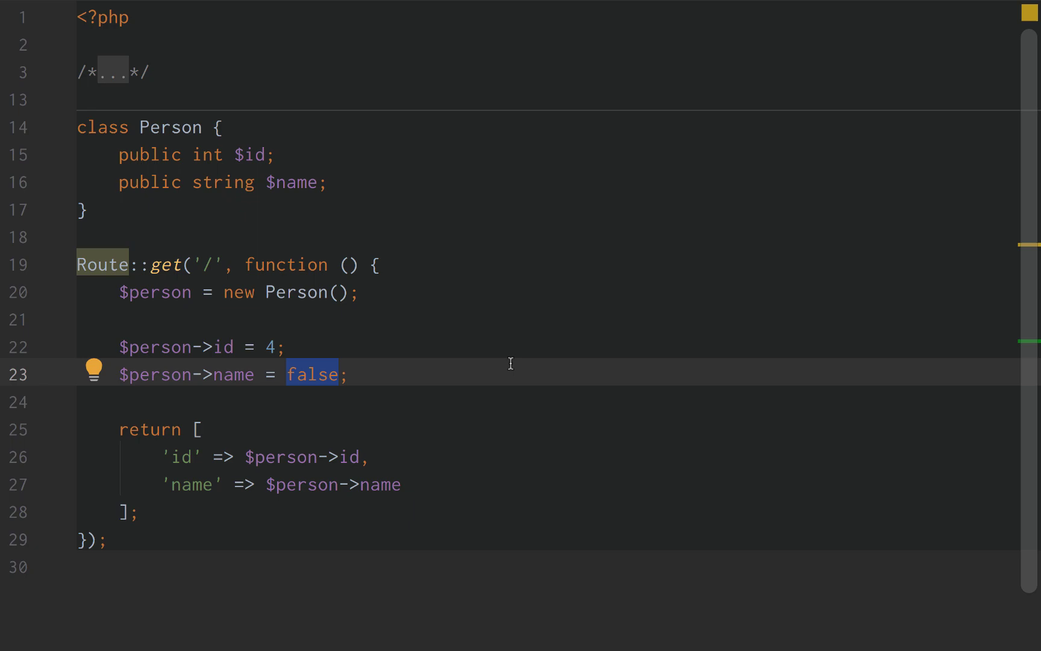
type("\"Hello world")
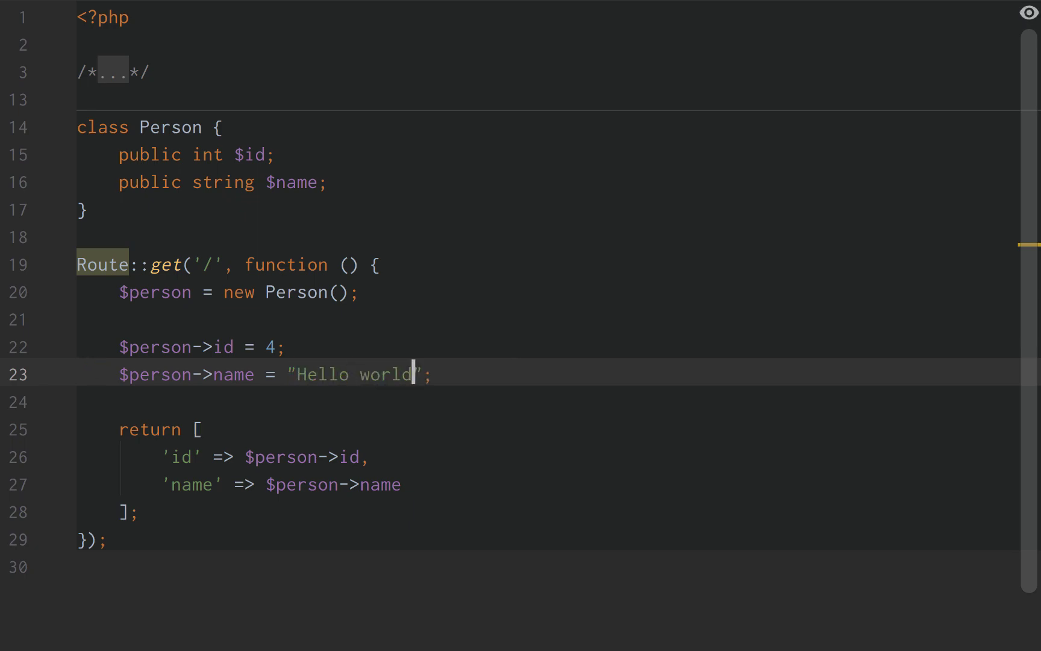
mouse_move(455, 650)
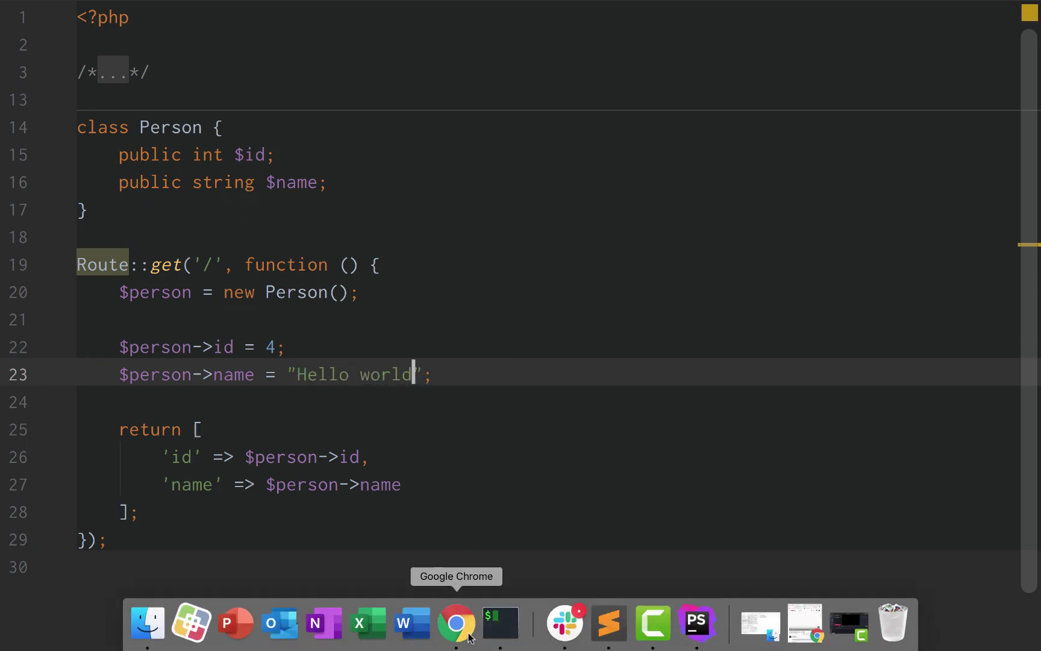
left_click(451, 626)
key("super+r")
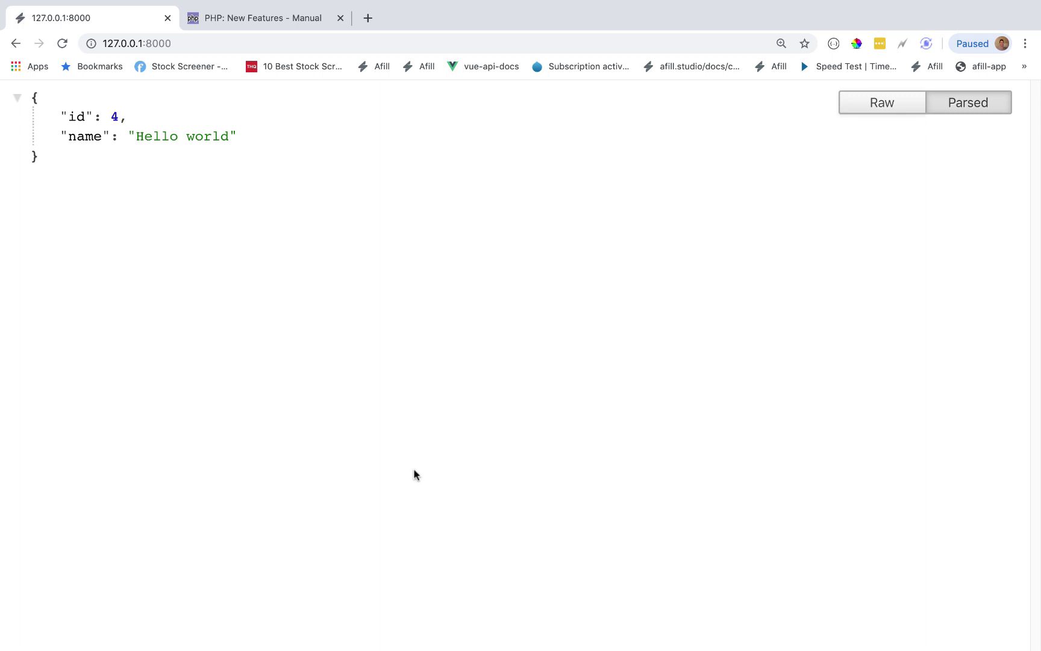
mouse_move(674, 647)
left_click(675, 628)
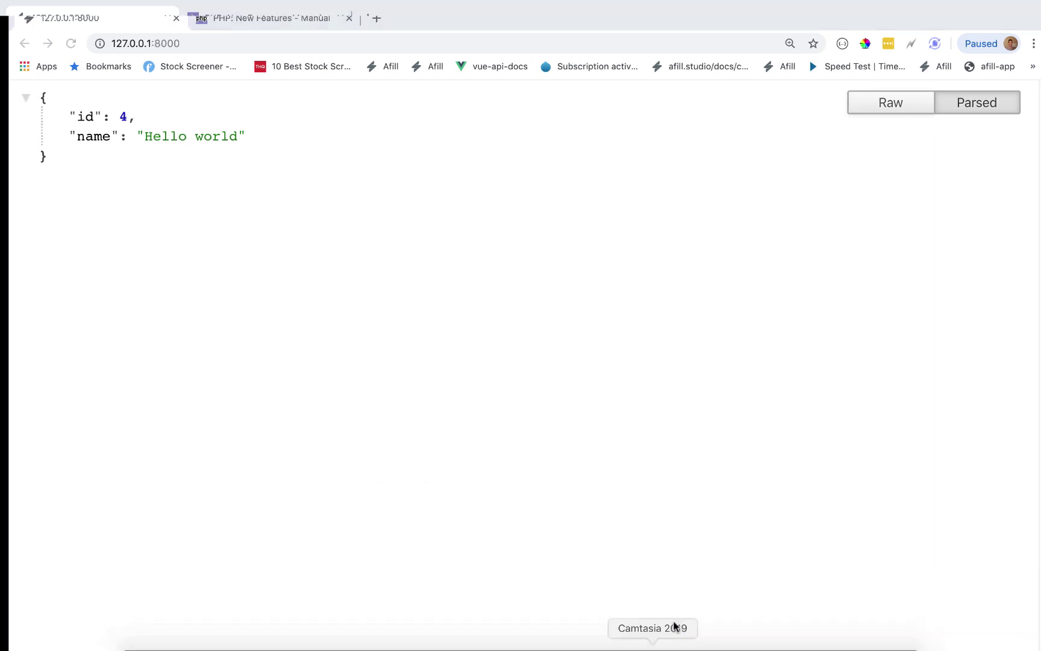
left_click(699, 629)
Replace "Hello world" on line 23 with the number 5 and save the route file.
left_click(199, 180)
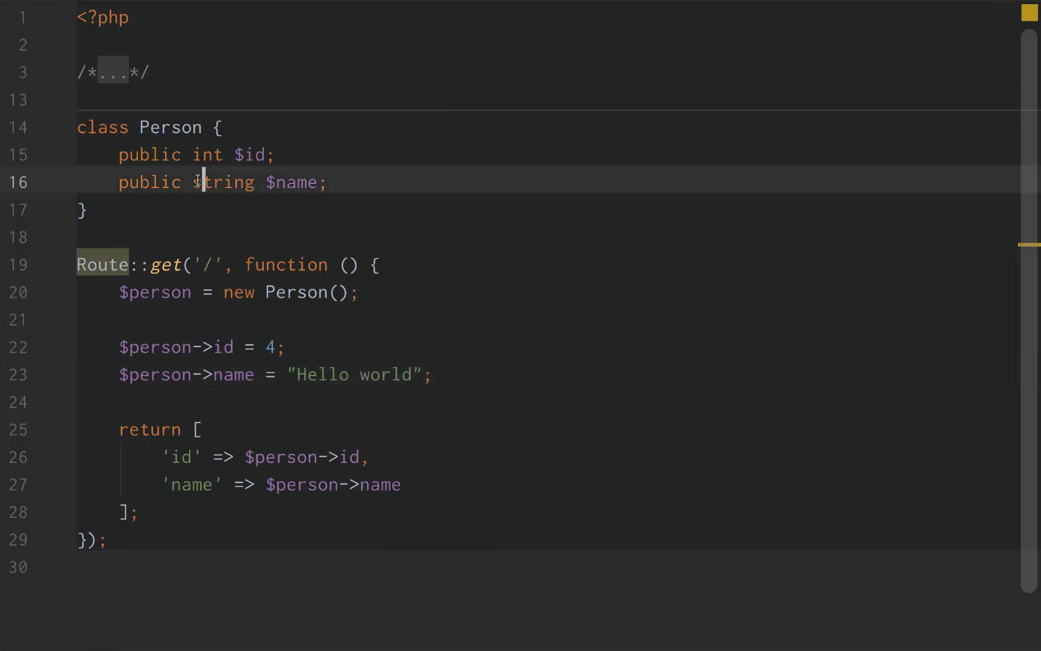
double_click(200, 180)
left_click(418, 376)
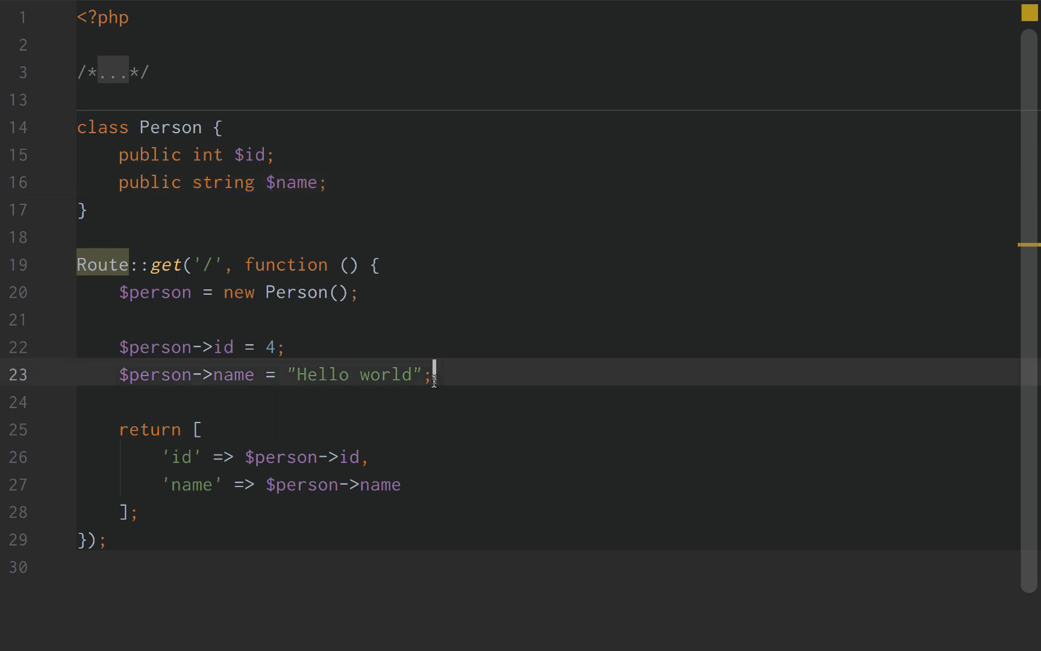
left_click(359, 374)
double_click(382, 374)
left_click(297, 373)
left_click_drag(287, 373, 424, 374)
type("5")
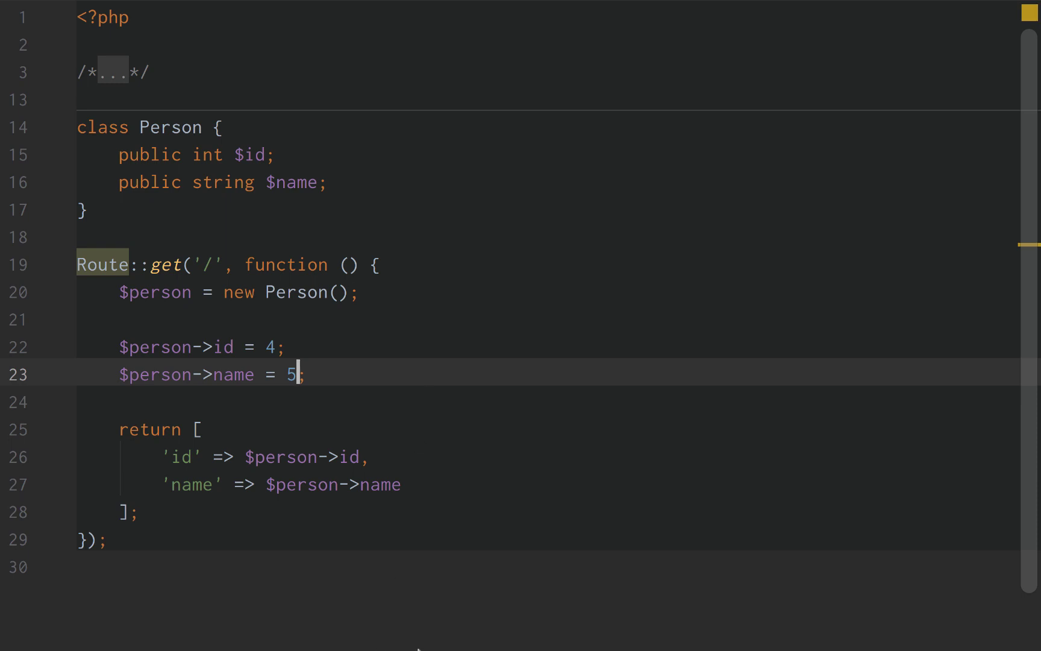
key("super+s")
Reload Chrome to see name returned as the string "5".
left_click(456, 623)
key("super+r")
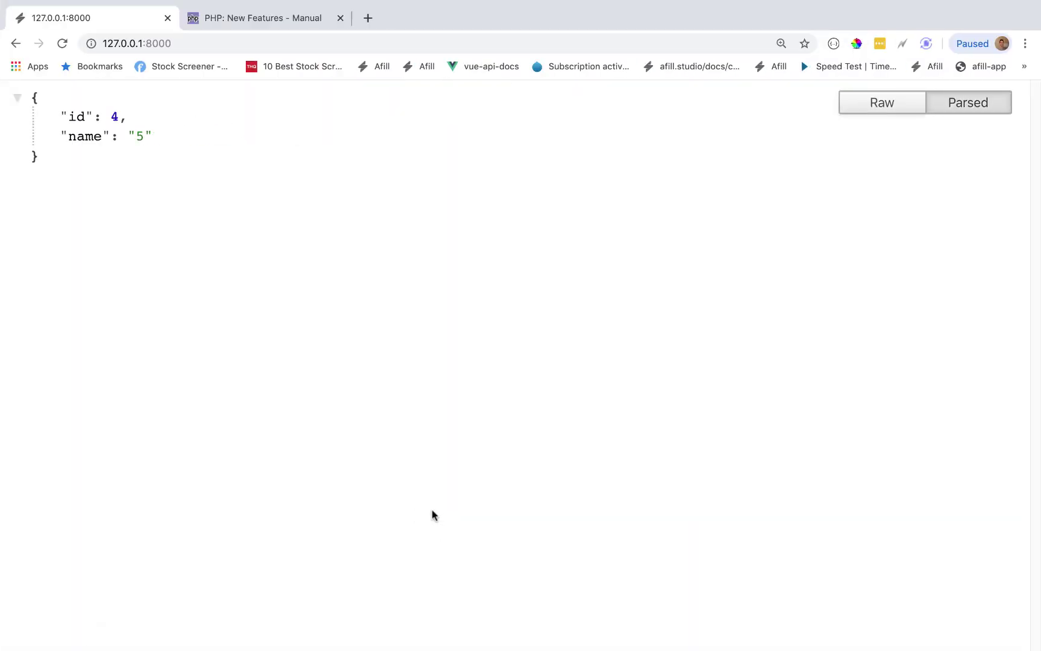
key("super+r")
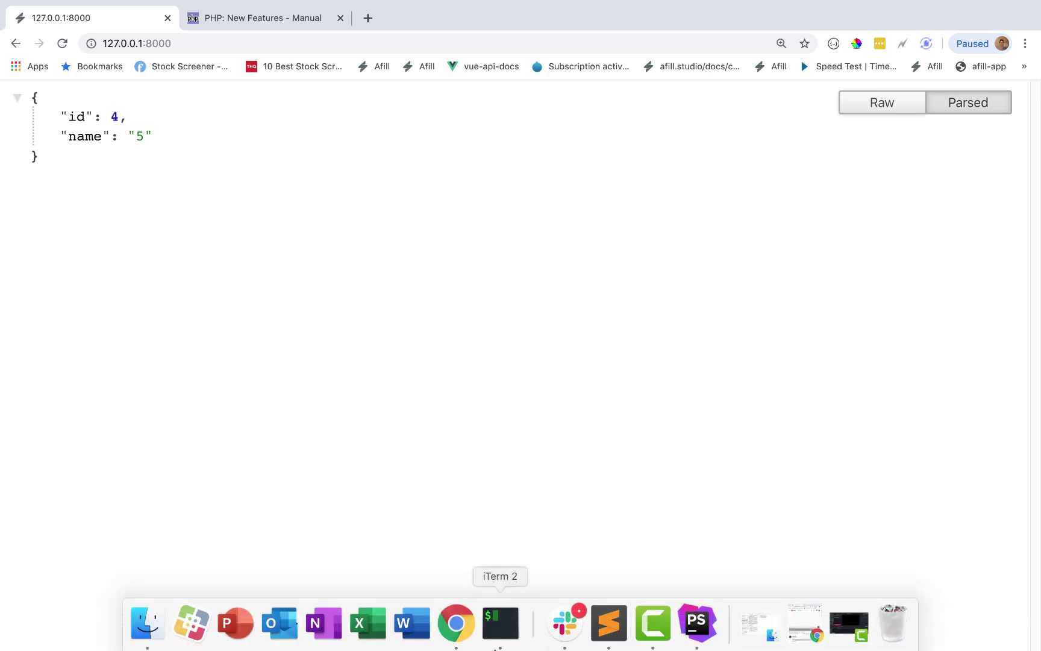
Change the name value on line 23 from 5 to 0000.
left_click(695, 623)
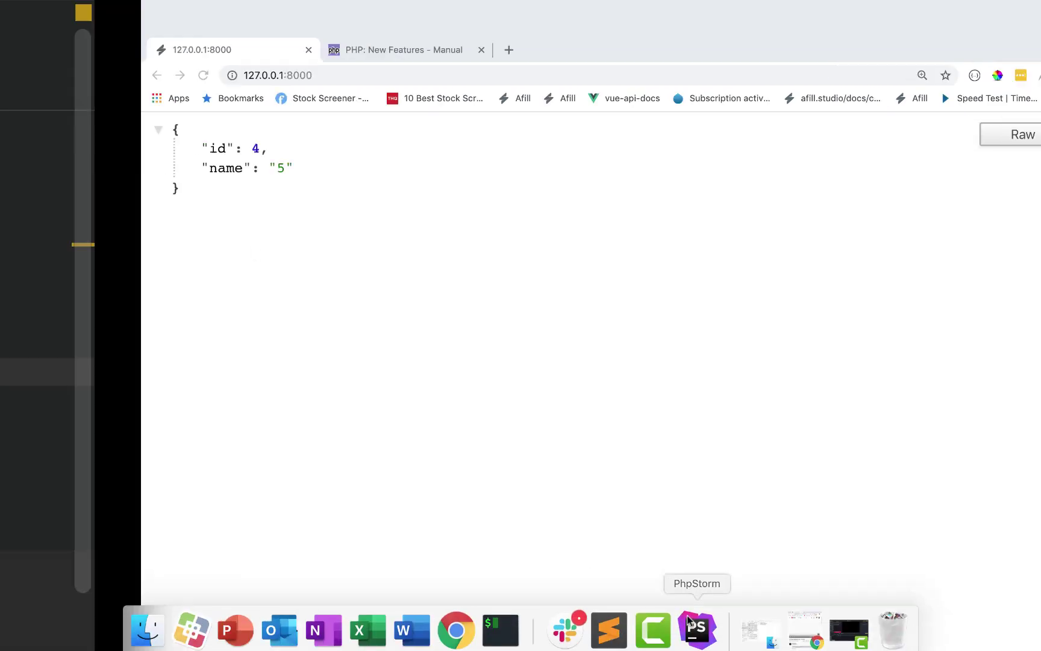
left_click(298, 374)
key("BackSpace")
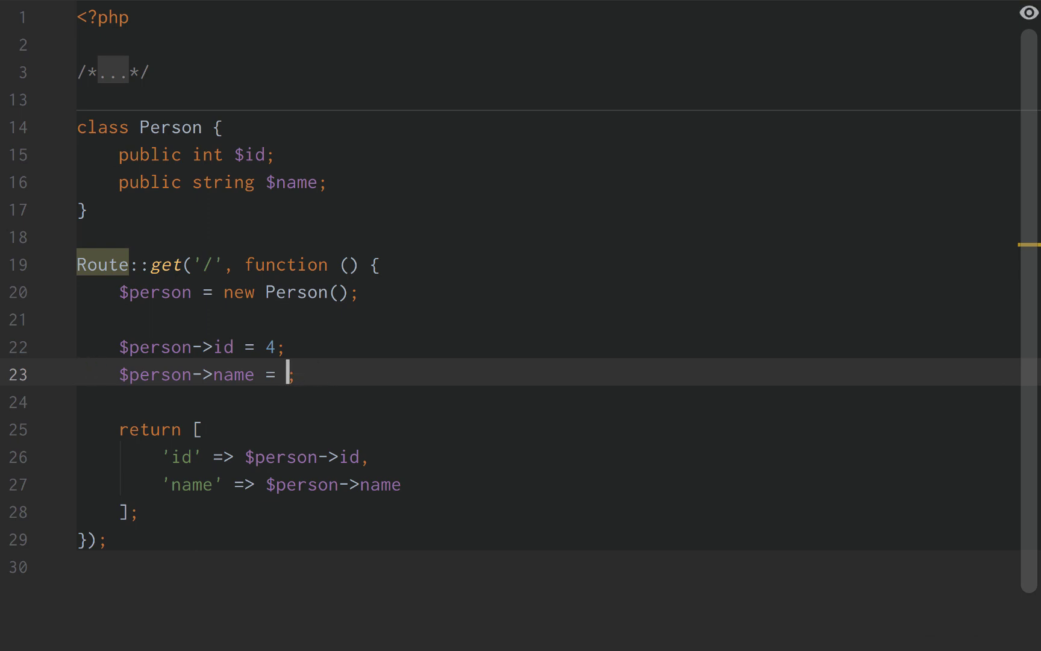
type("0")
type("0000")
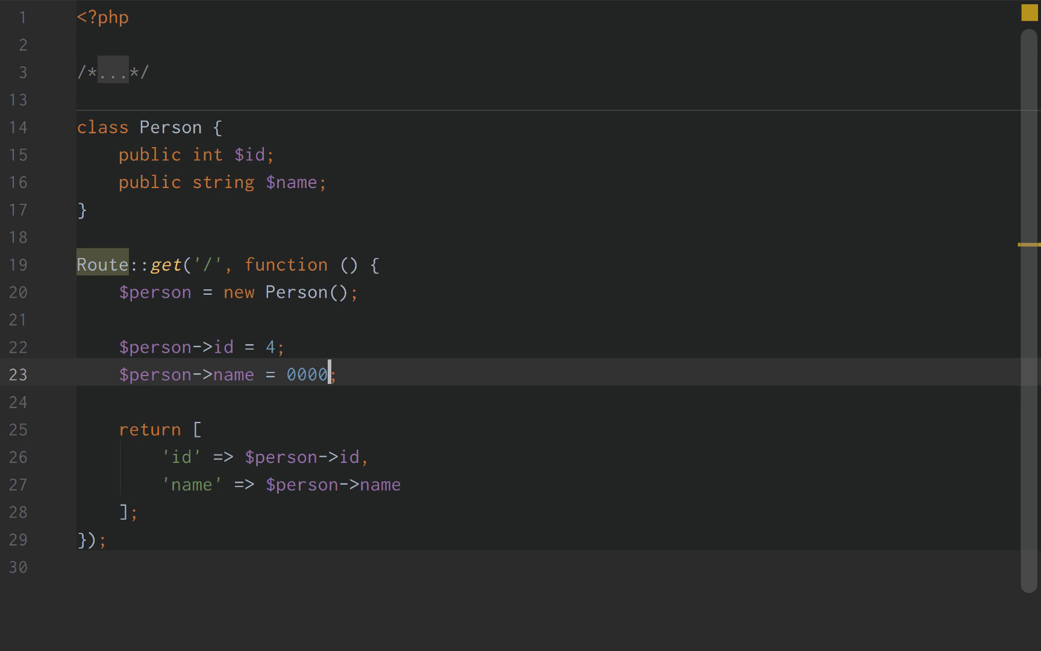
Reload Chrome and check the JSON shows name as the string "0".
left_click(443, 623)
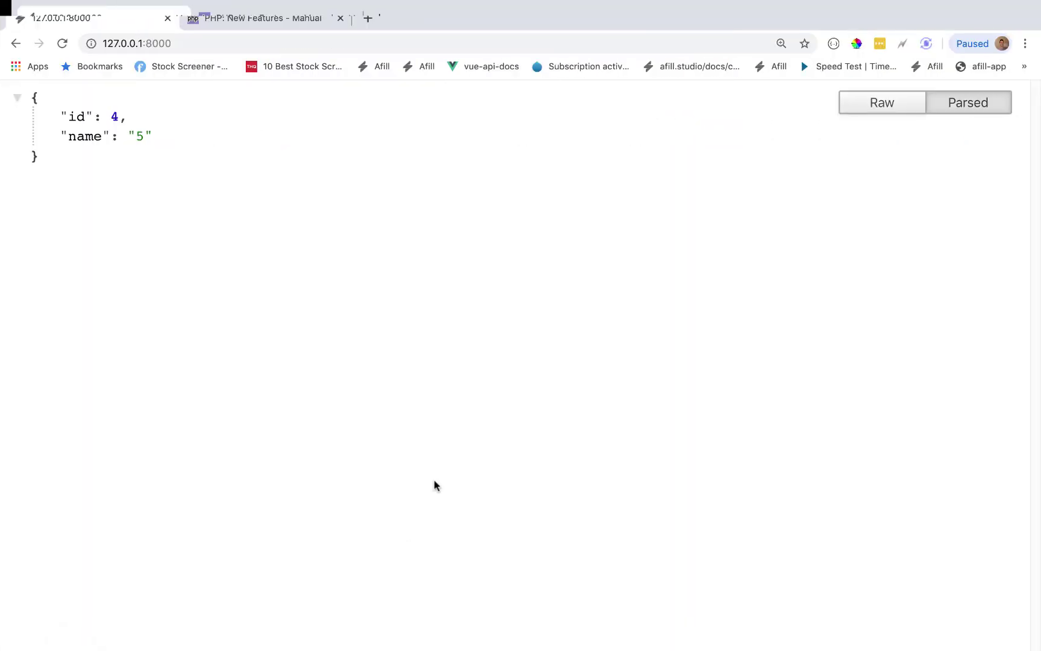
key("super+r")
left_click_drag(124, 136, 180, 144)
triple_click(180, 144)
left_click(180, 138)
left_click_drag(59, 114, 155, 138)
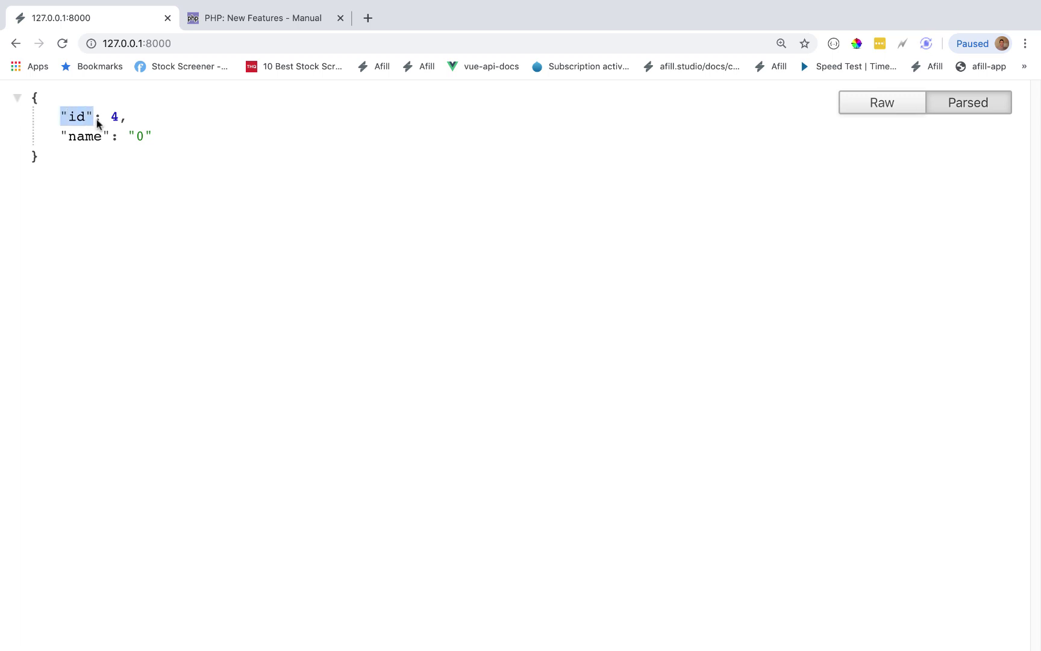
left_click(156, 138)
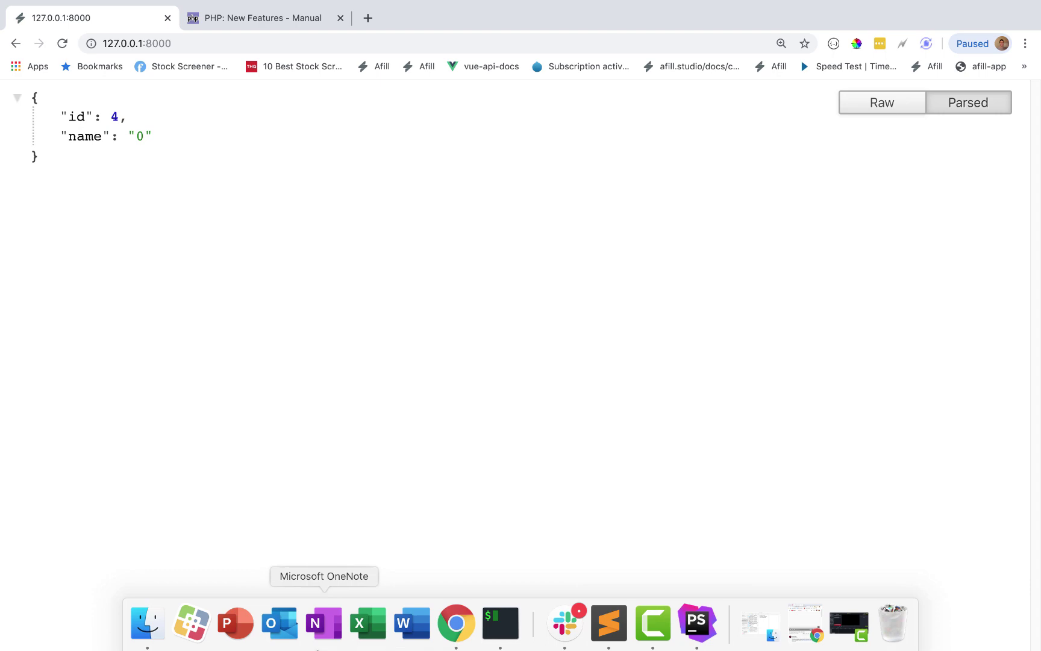
mouse_move(654, 622)
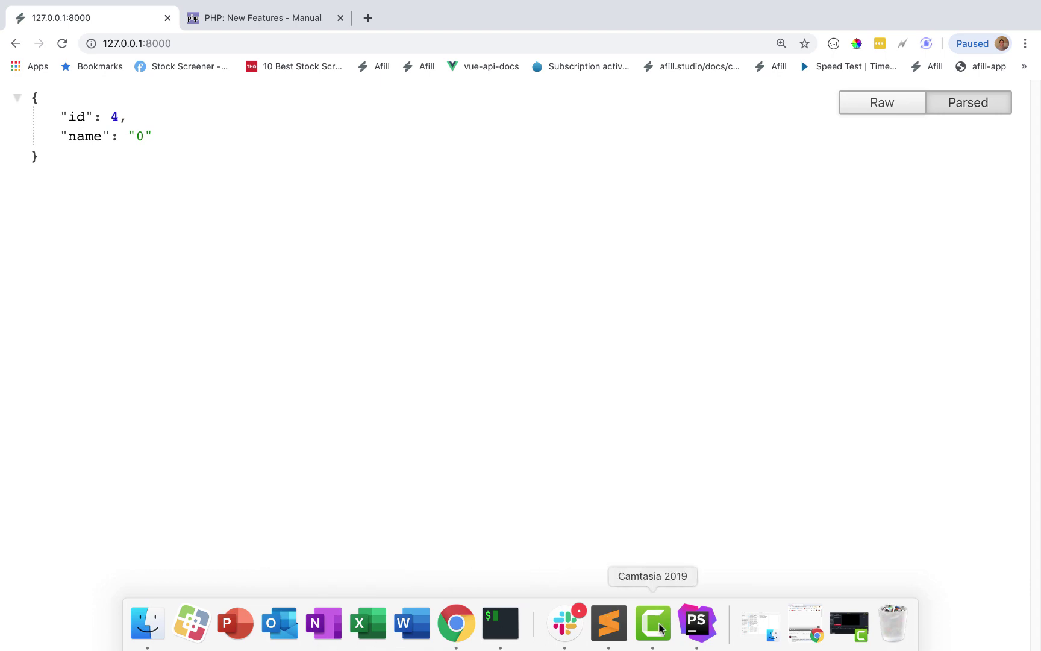
Return to the 'PHP: New Features - Manual' tab and highlight the Typed properties heading.
left_click(661, 626)
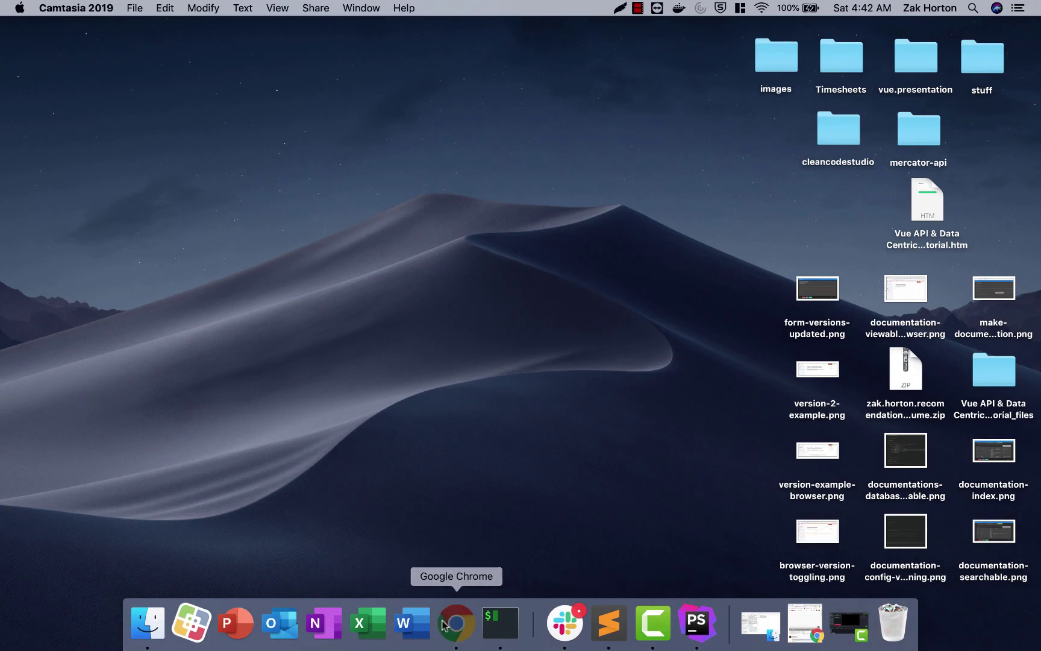
left_click(457, 624)
left_click(265, 17)
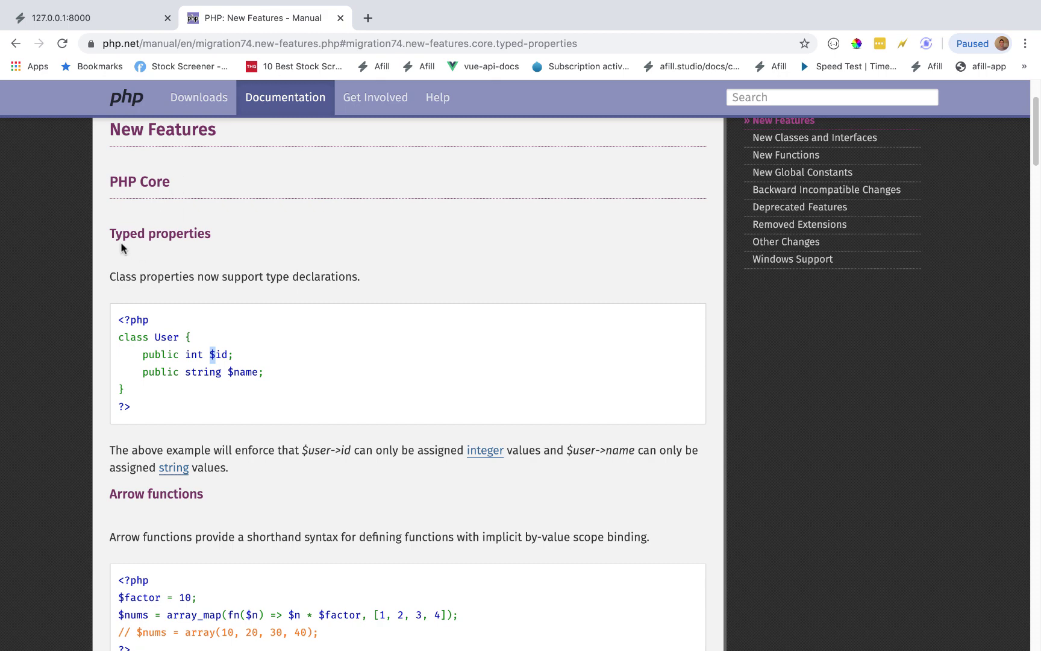
left_click_drag(101, 234, 253, 236)
left_click(247, 252)
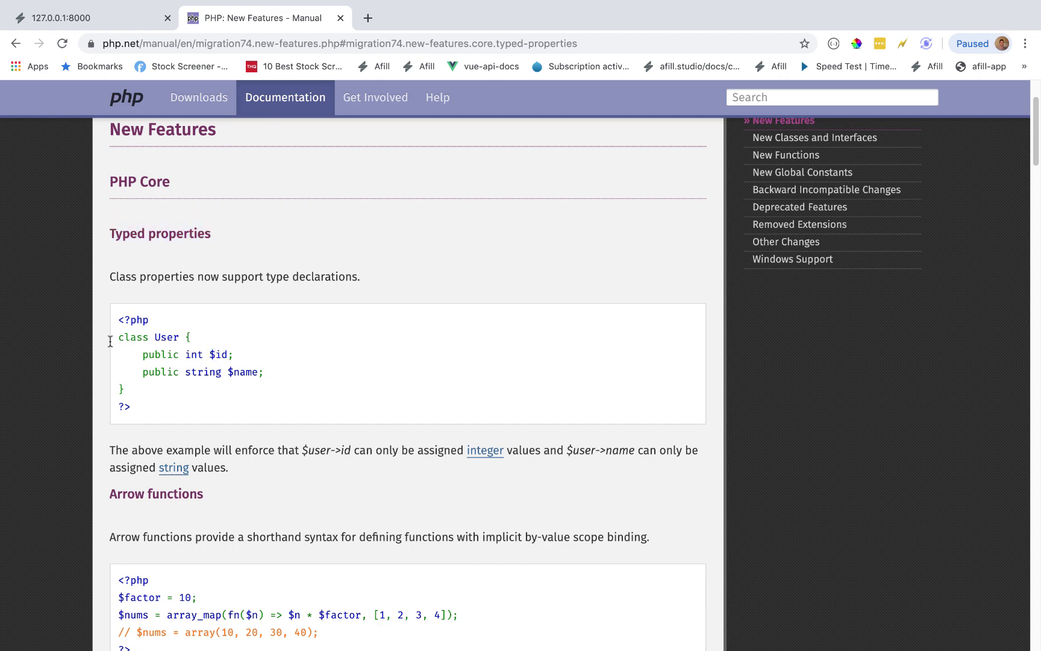